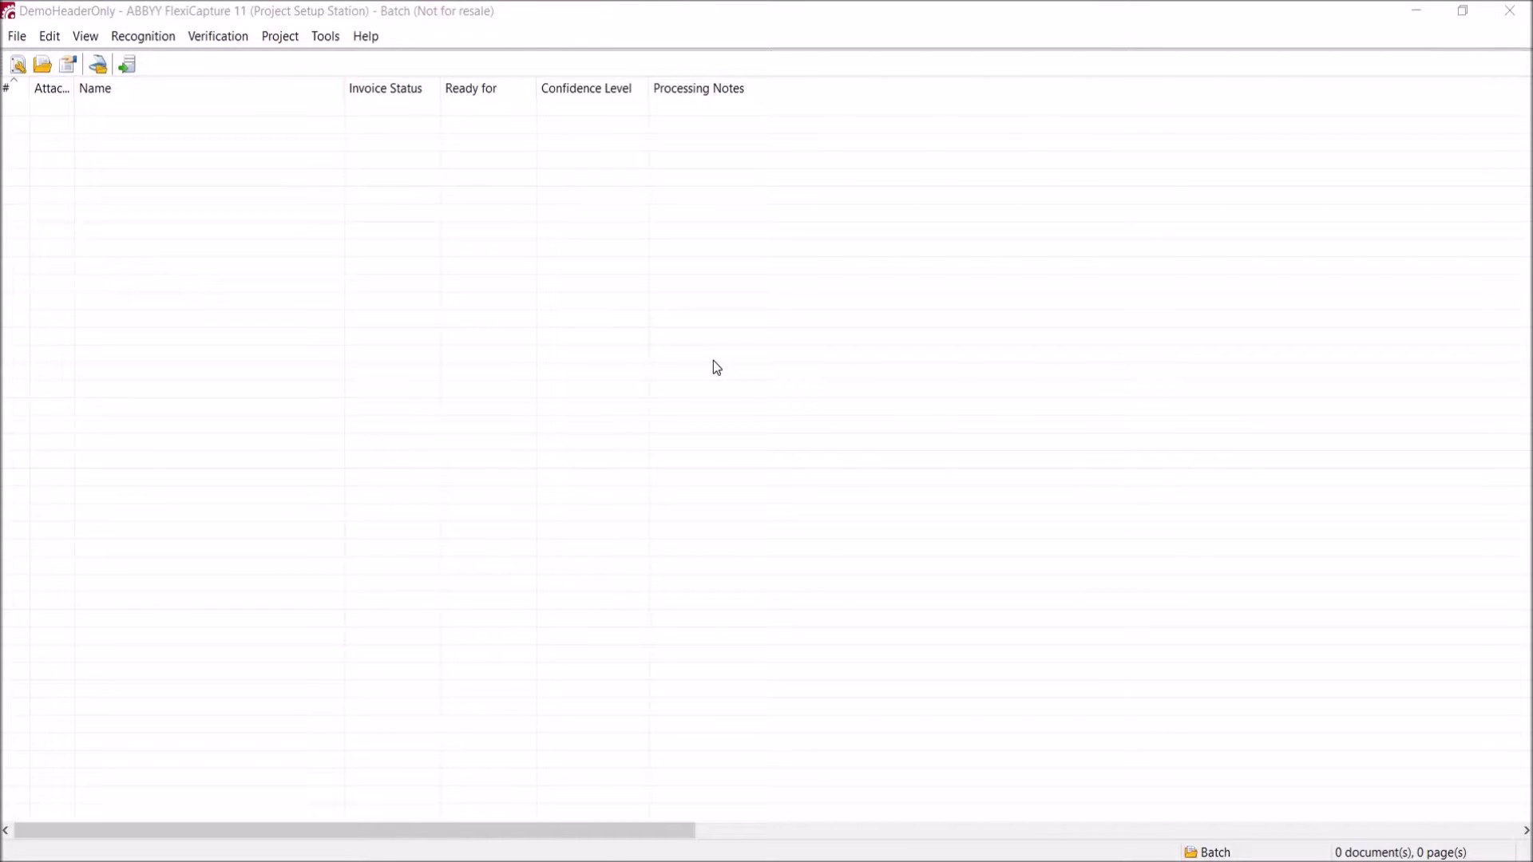
Step: Load the five invoice files 1.pdf through 5.pdf into the batch
{"action": "right_click", "coordinate": [713, 361]}
{"action": "left_click", "coordinate": [743, 400]}
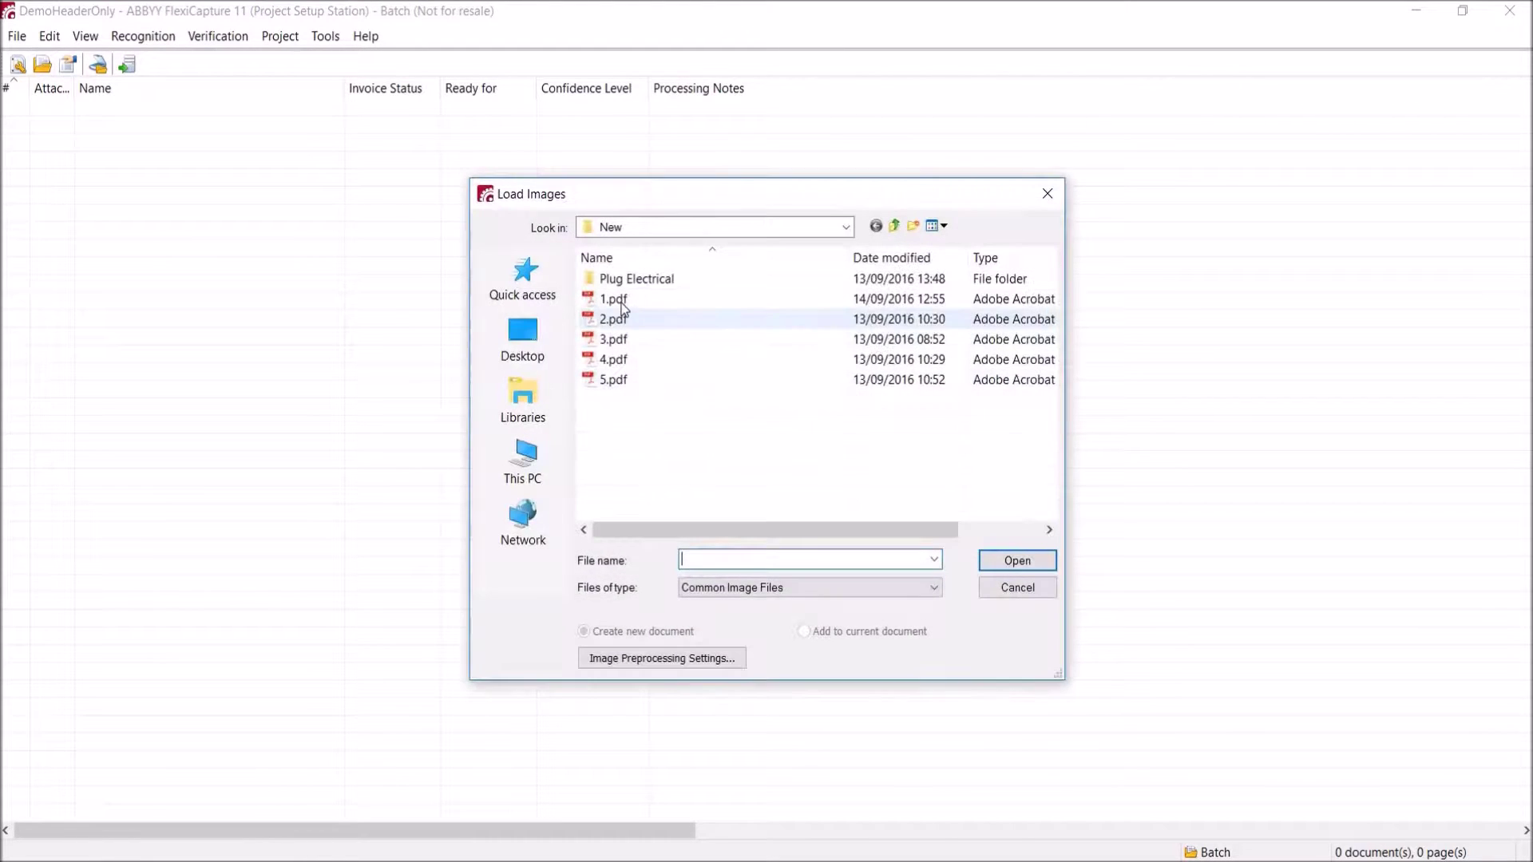
{"action": "left_click", "coordinate": [621, 301]}
{"action": "left_click", "coordinate": [630, 381], "text": "shift"}
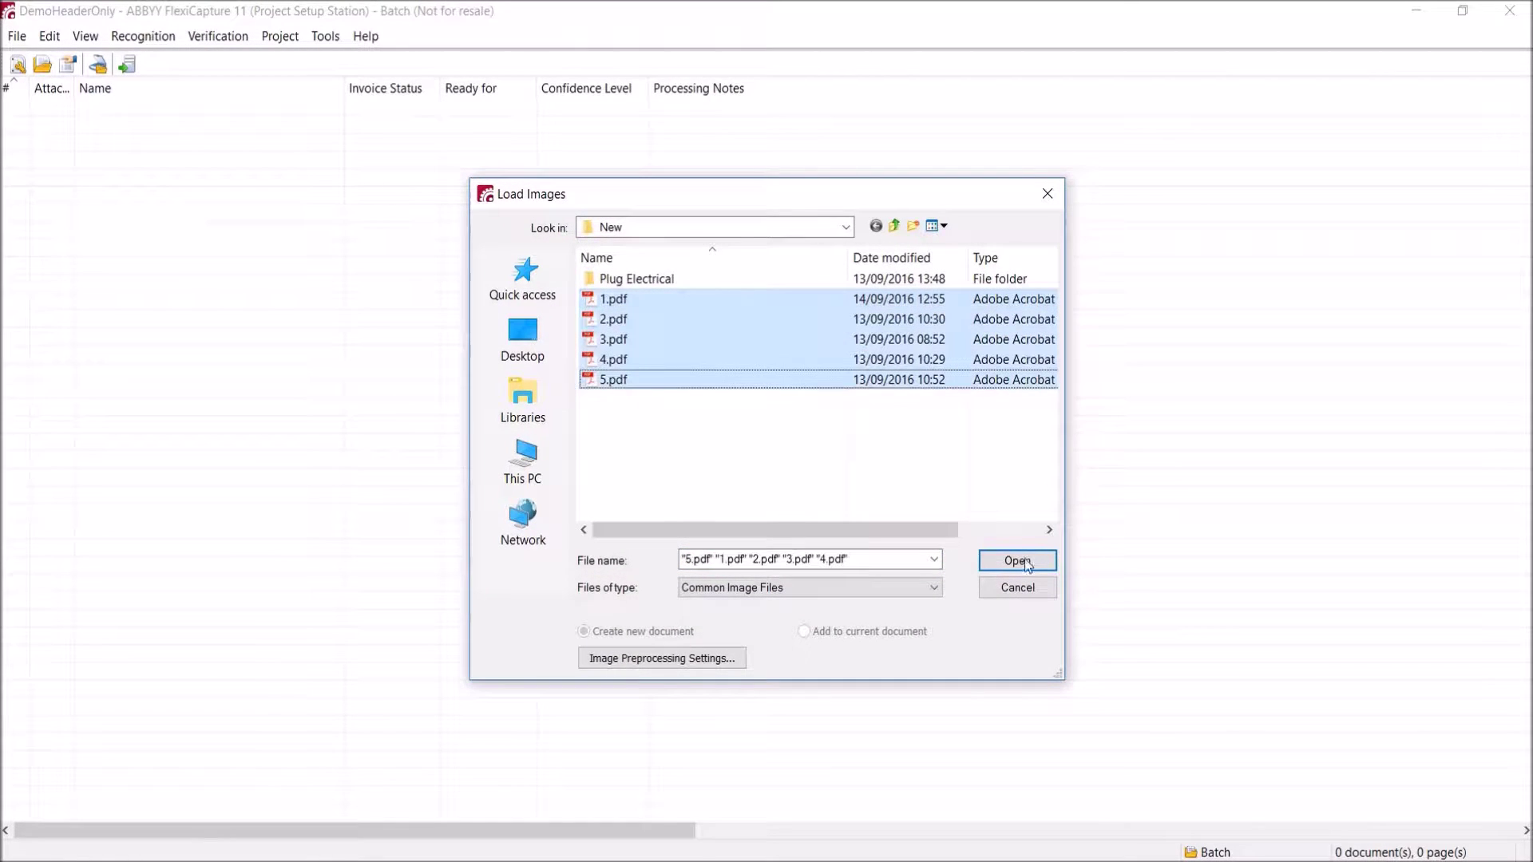
{"action": "left_click", "coordinate": [1025, 560]}
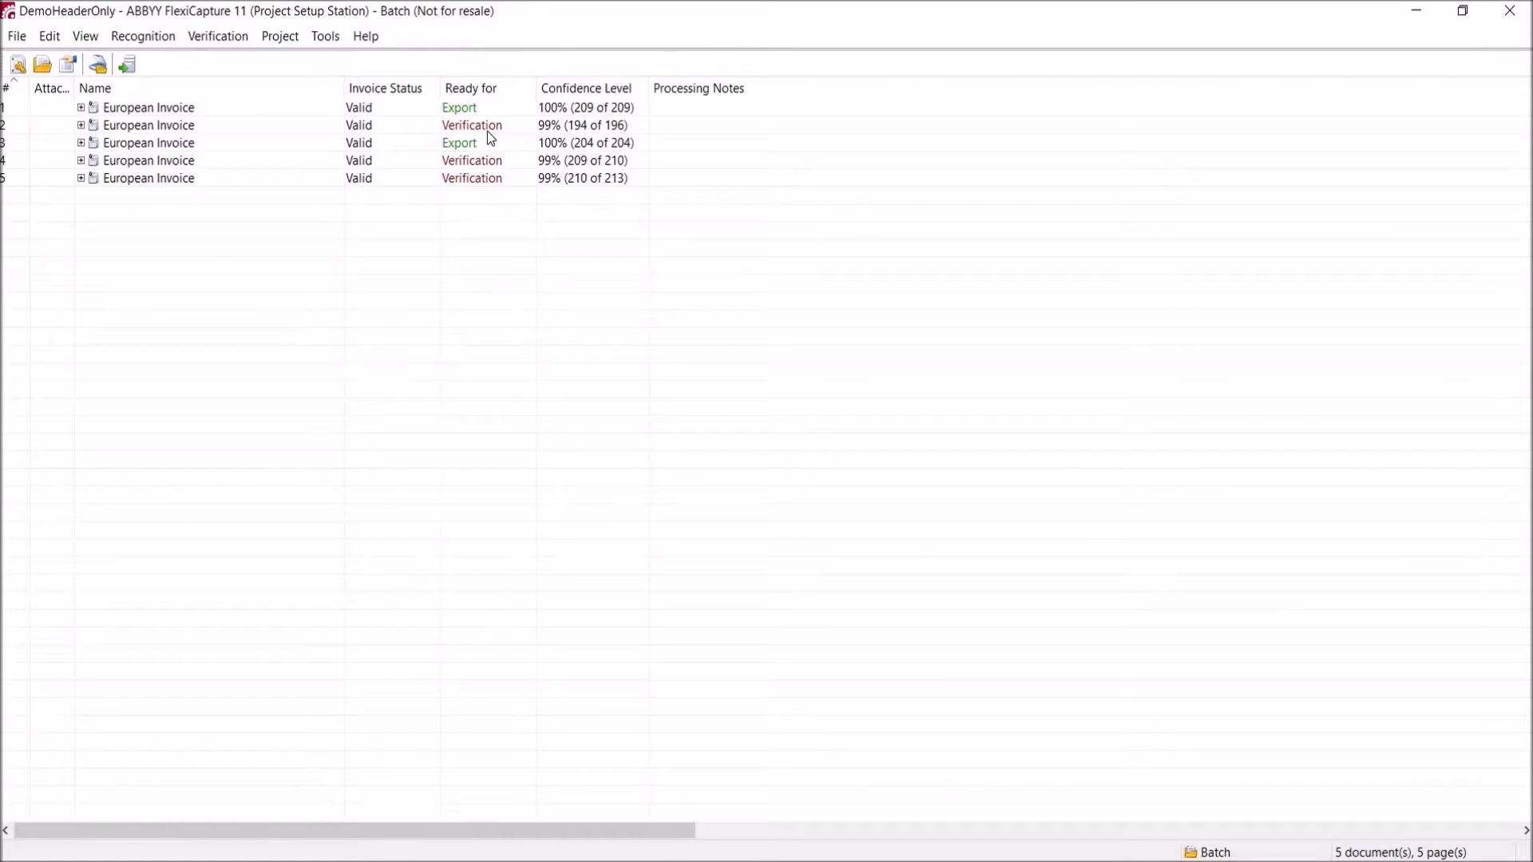
{"action": "double_click", "coordinate": [166, 110]}
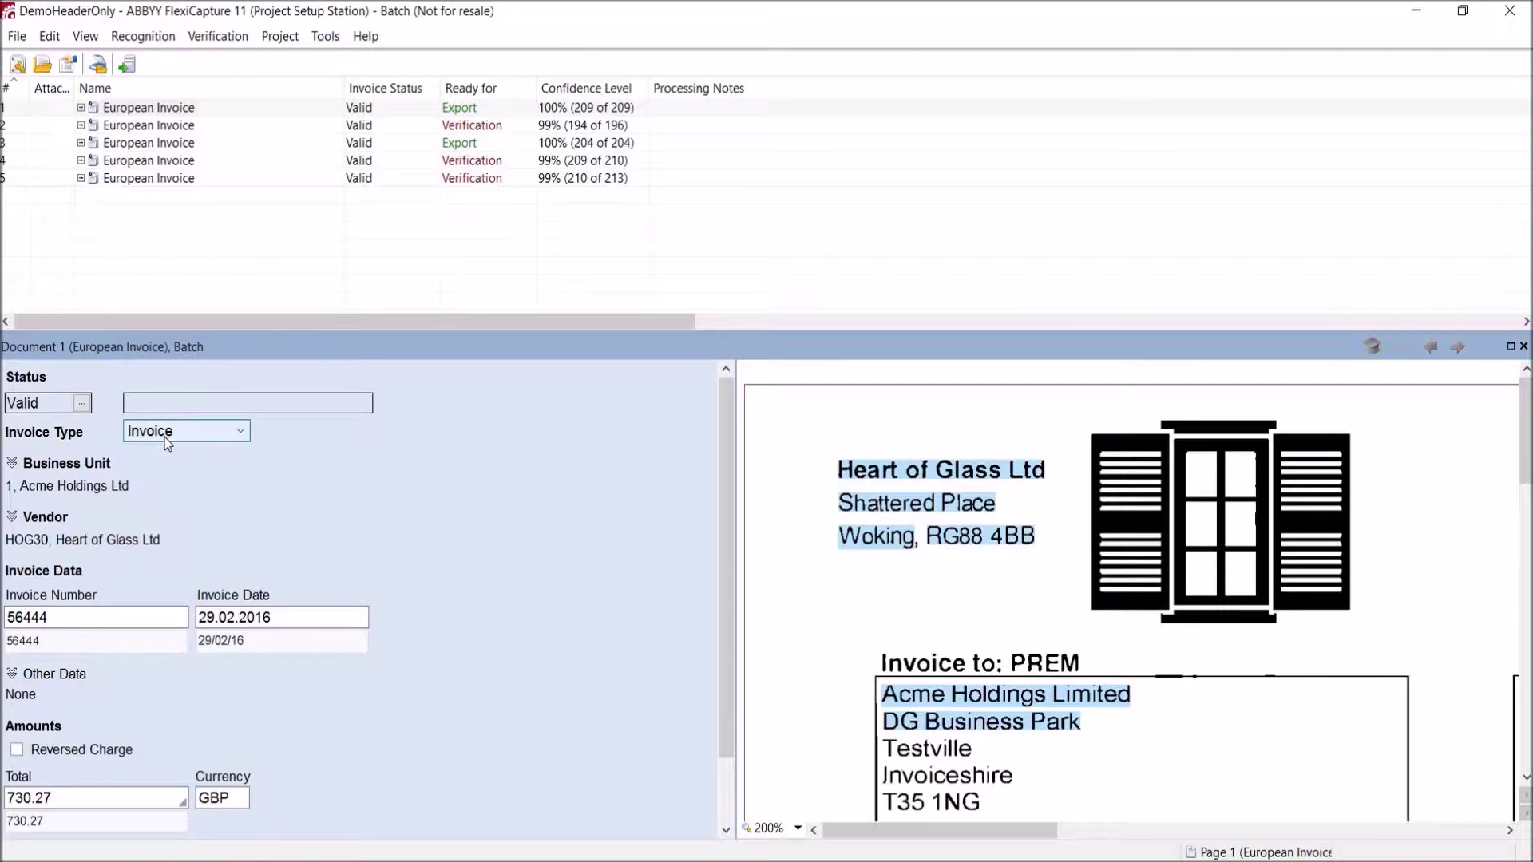
{"action": "left_click", "coordinate": [18, 465]}
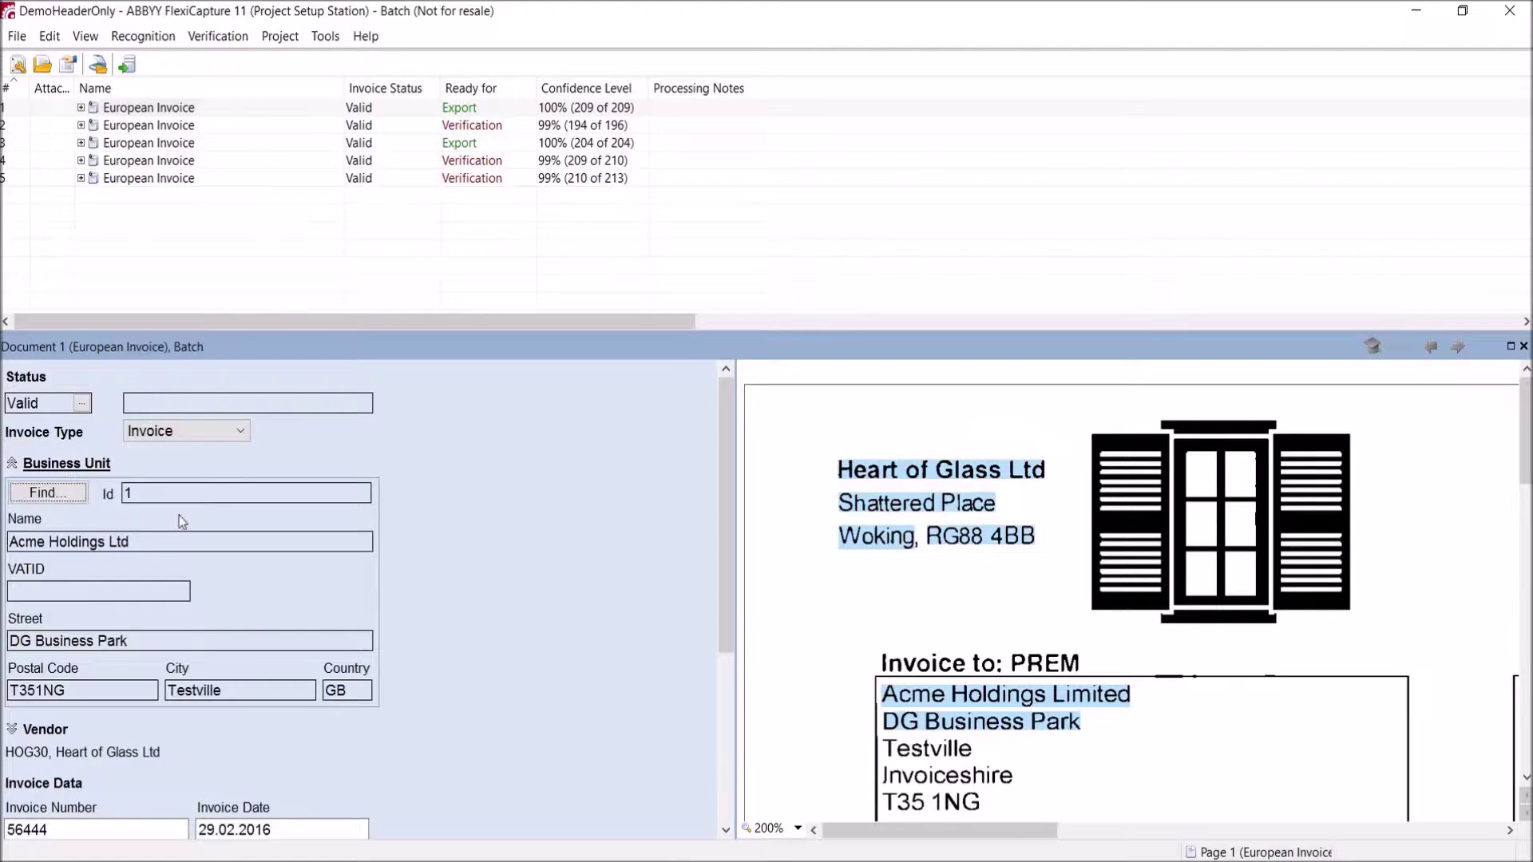
{"action": "left_click", "coordinate": [141, 544]}
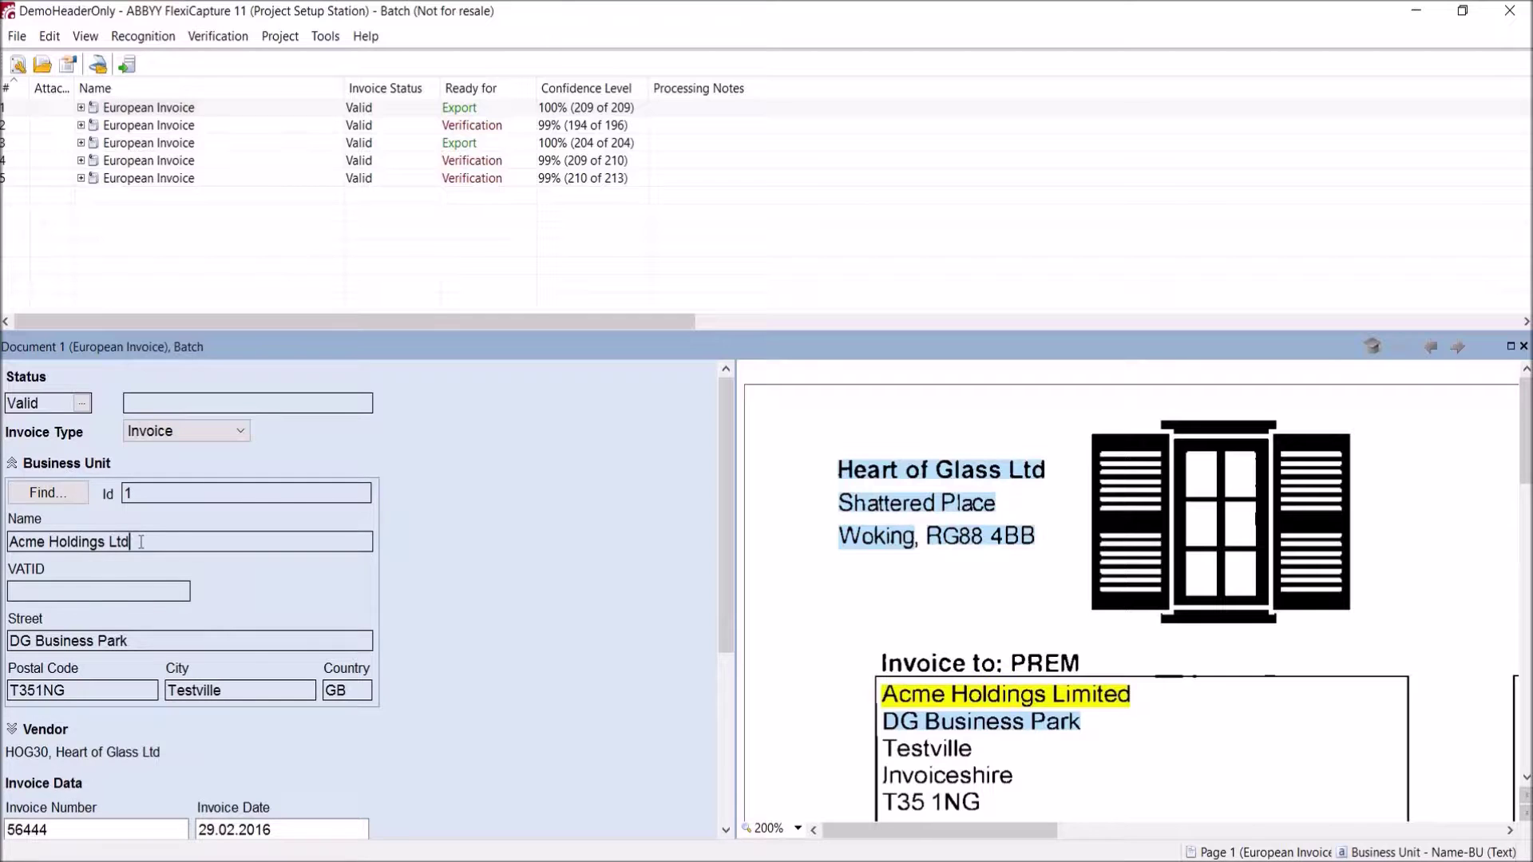
{"action": "left_click", "coordinate": [48, 731]}
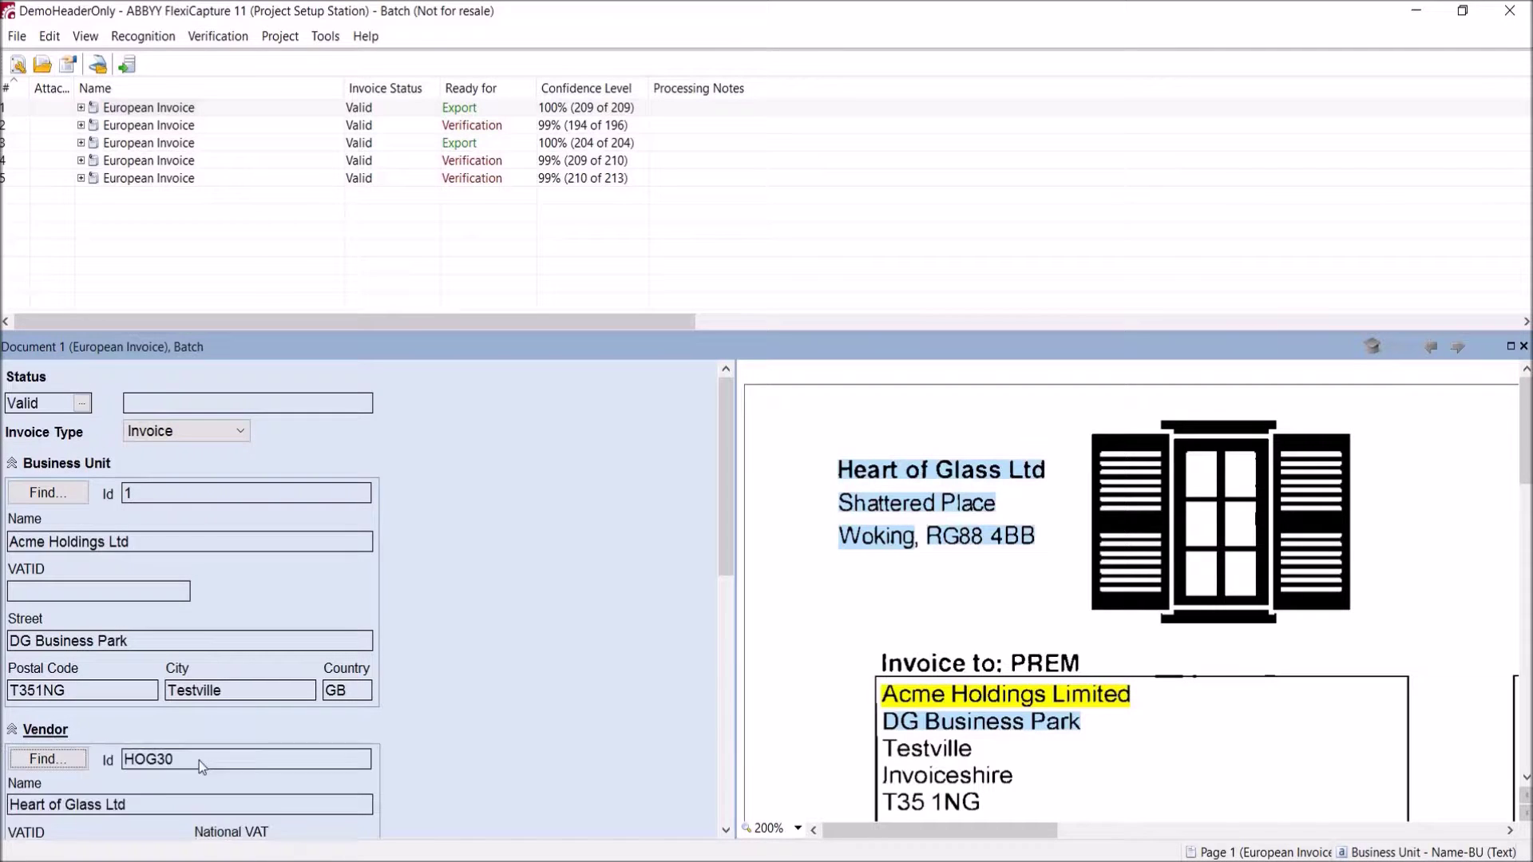
{"action": "left_click", "coordinate": [152, 800]}
{"action": "scroll", "coordinate": [200, 713], "scroll_direction": "down", "scroll_amount": 10}
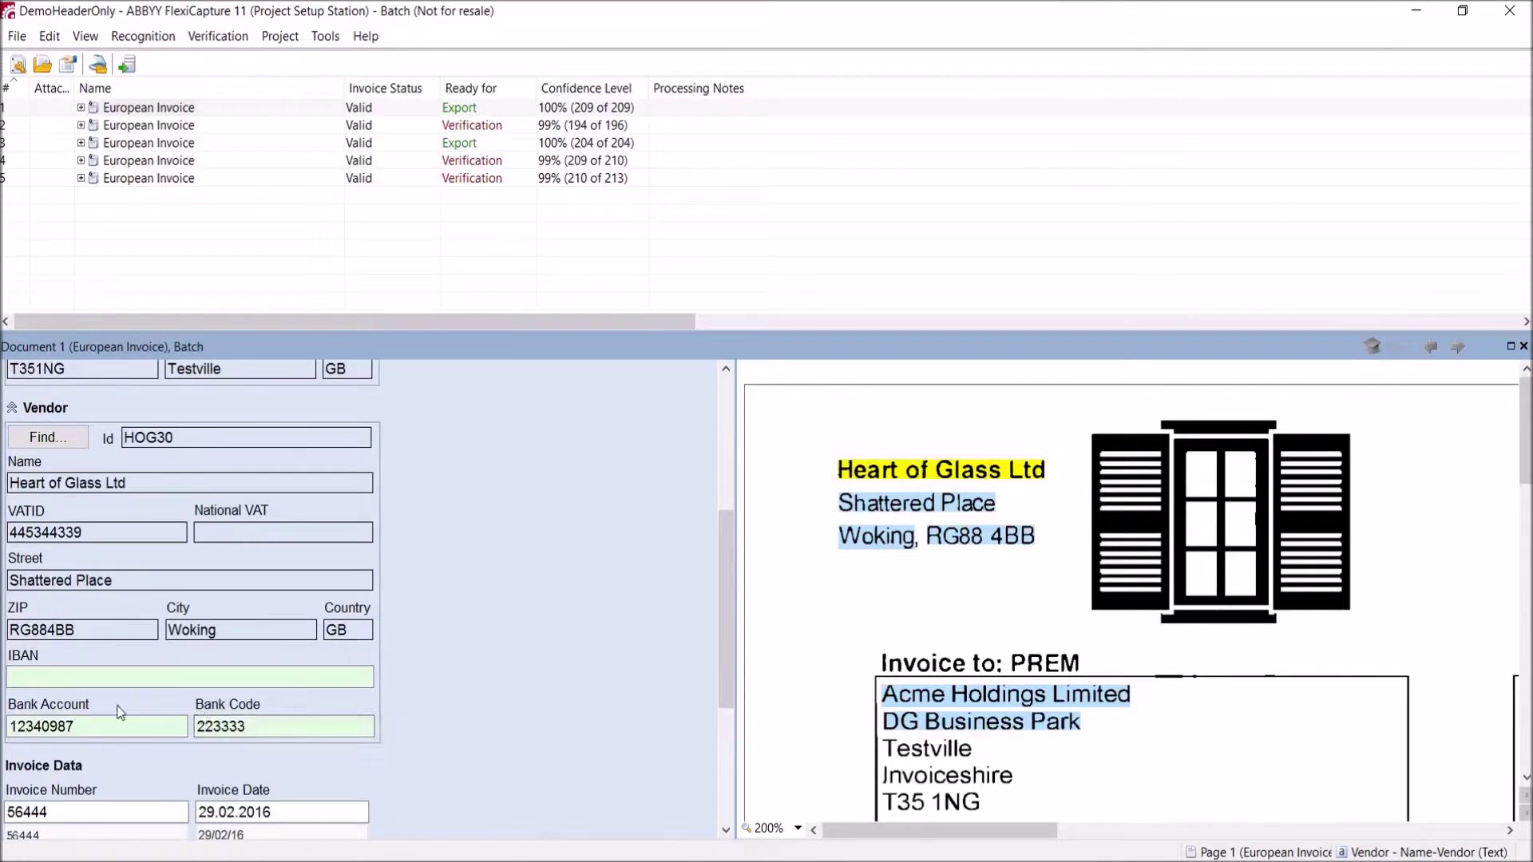
{"action": "left_click", "coordinate": [60, 538]}
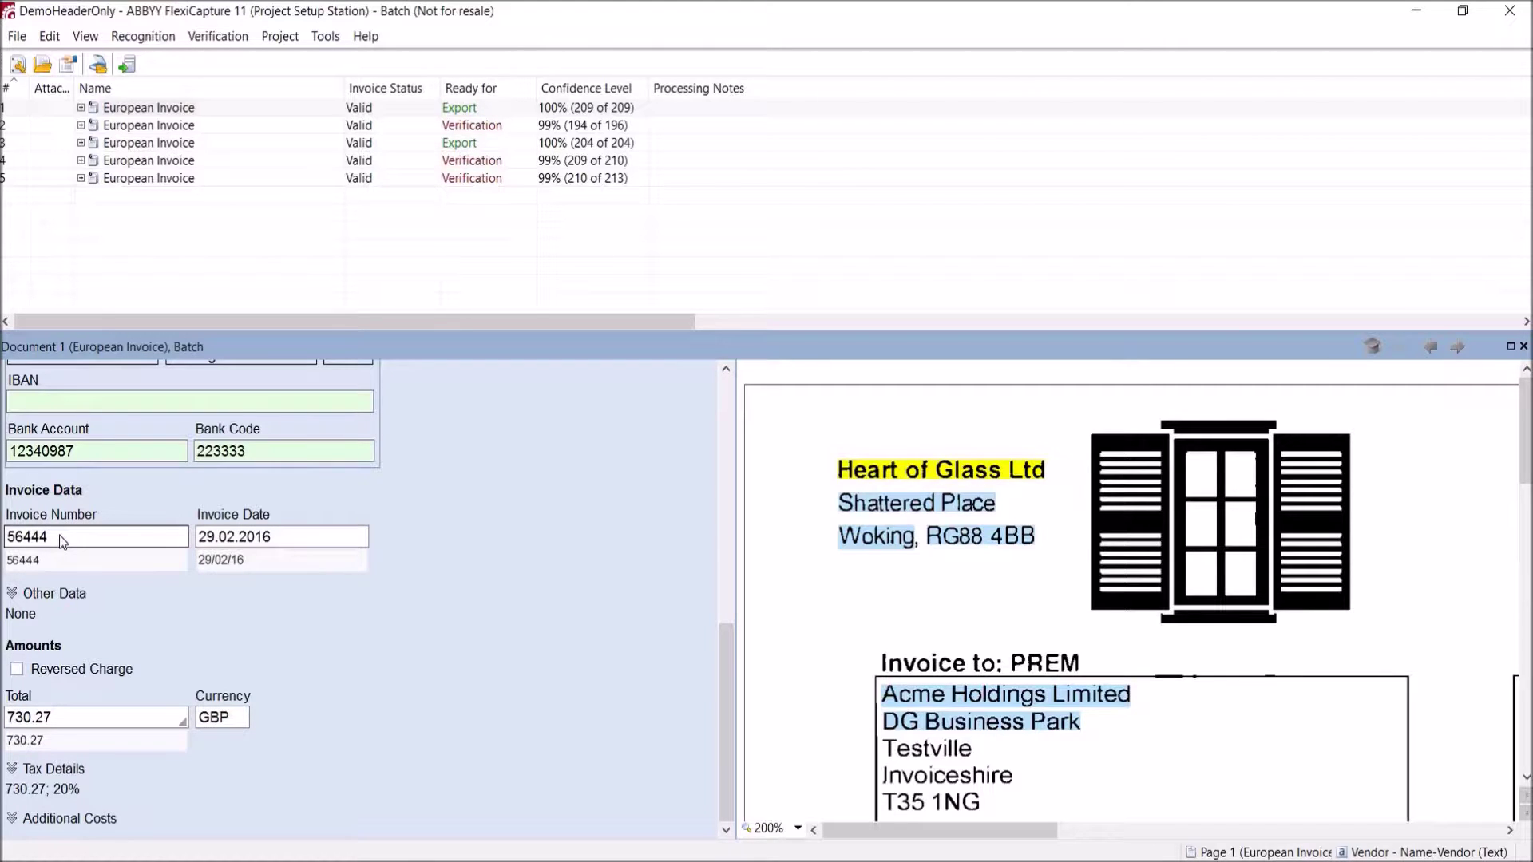
{"action": "left_click", "coordinate": [59, 535]}
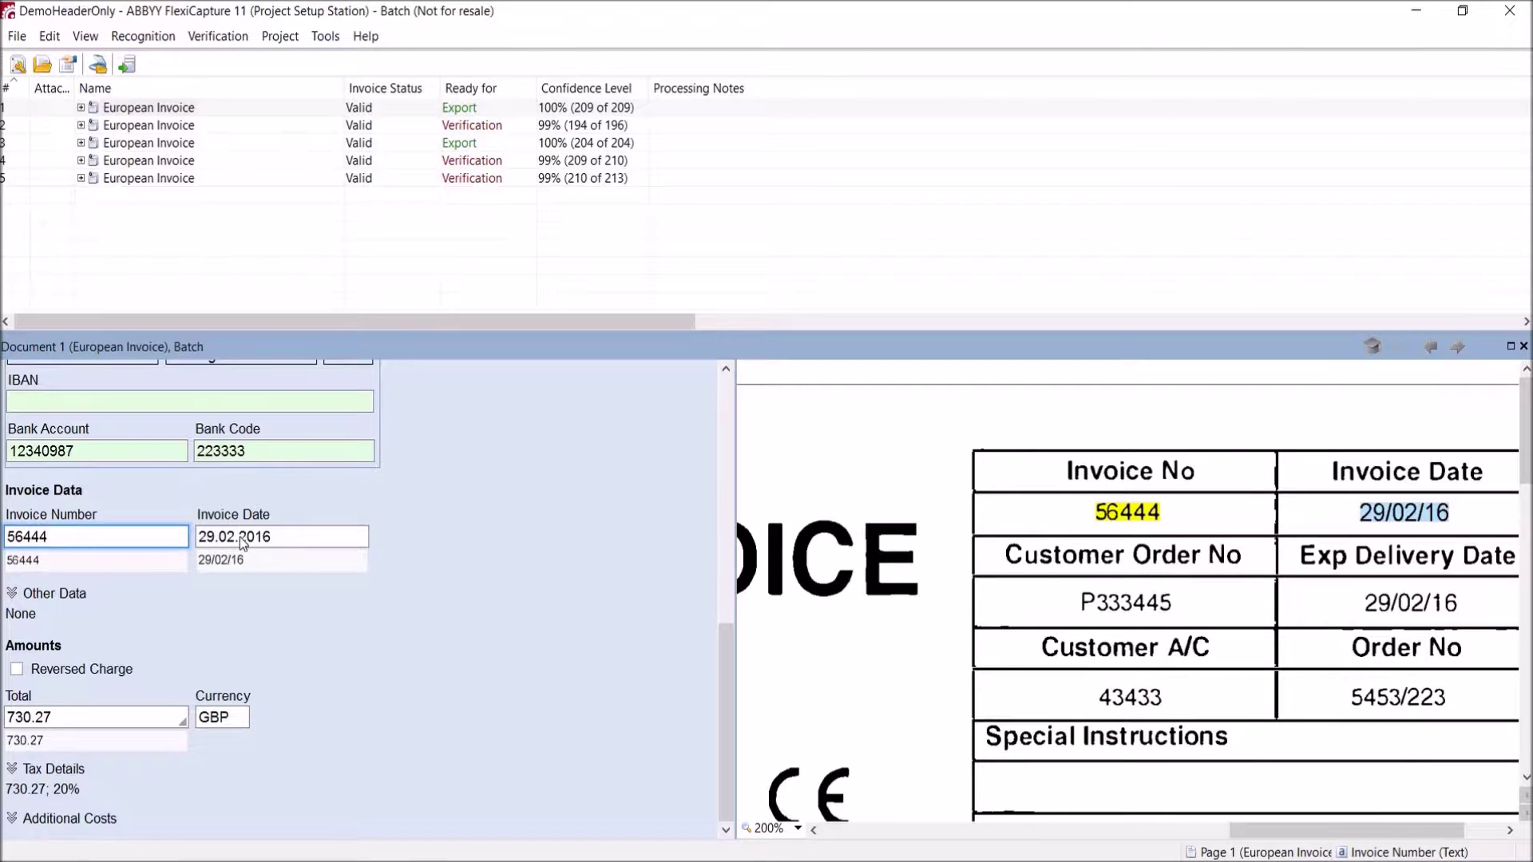
{"action": "left_click", "coordinate": [287, 535]}
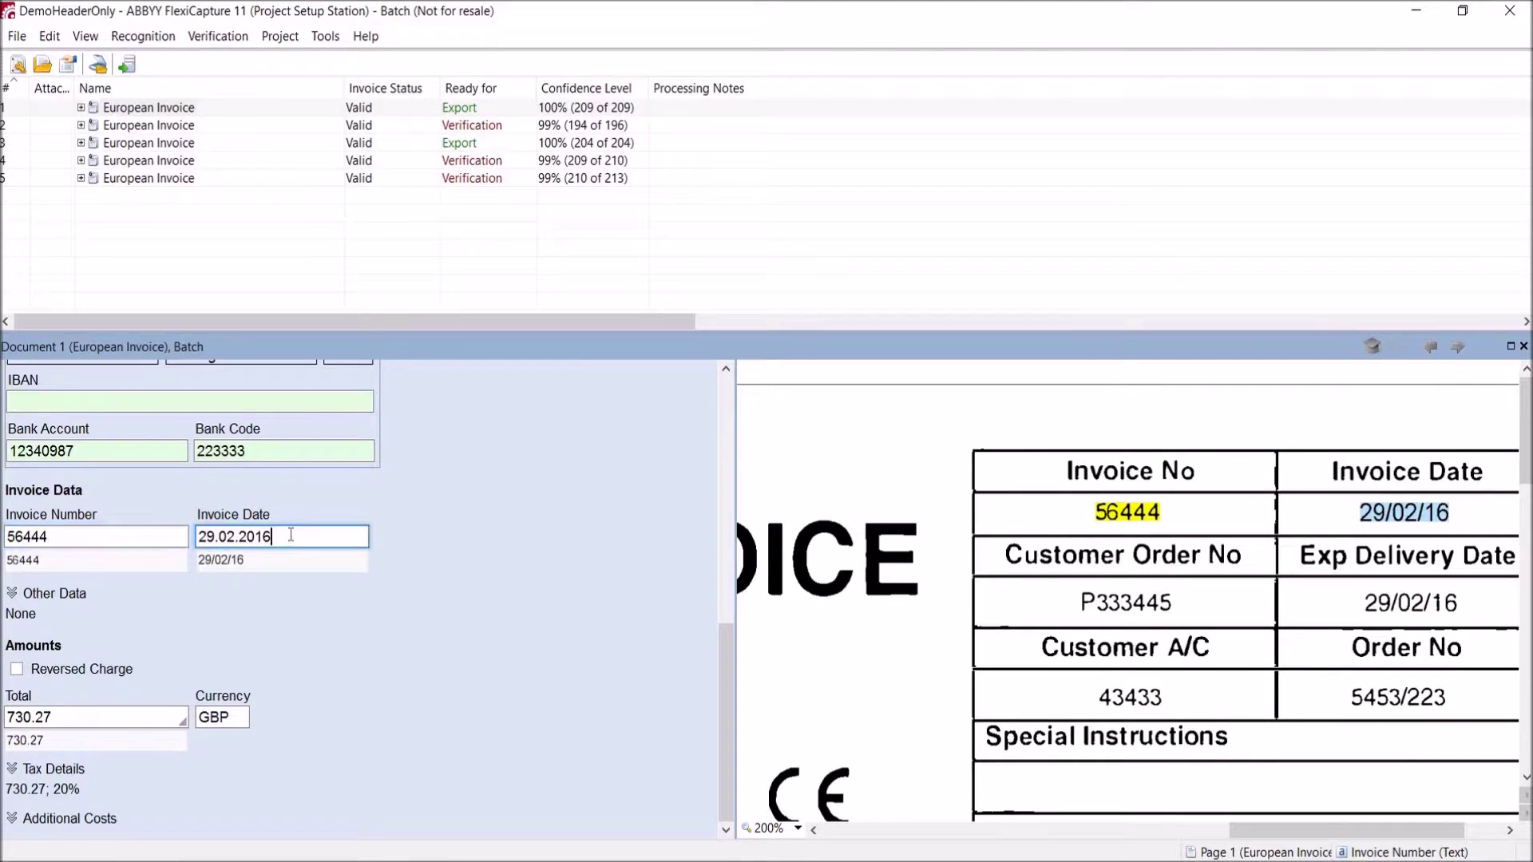
{"action": "left_click", "coordinate": [100, 718]}
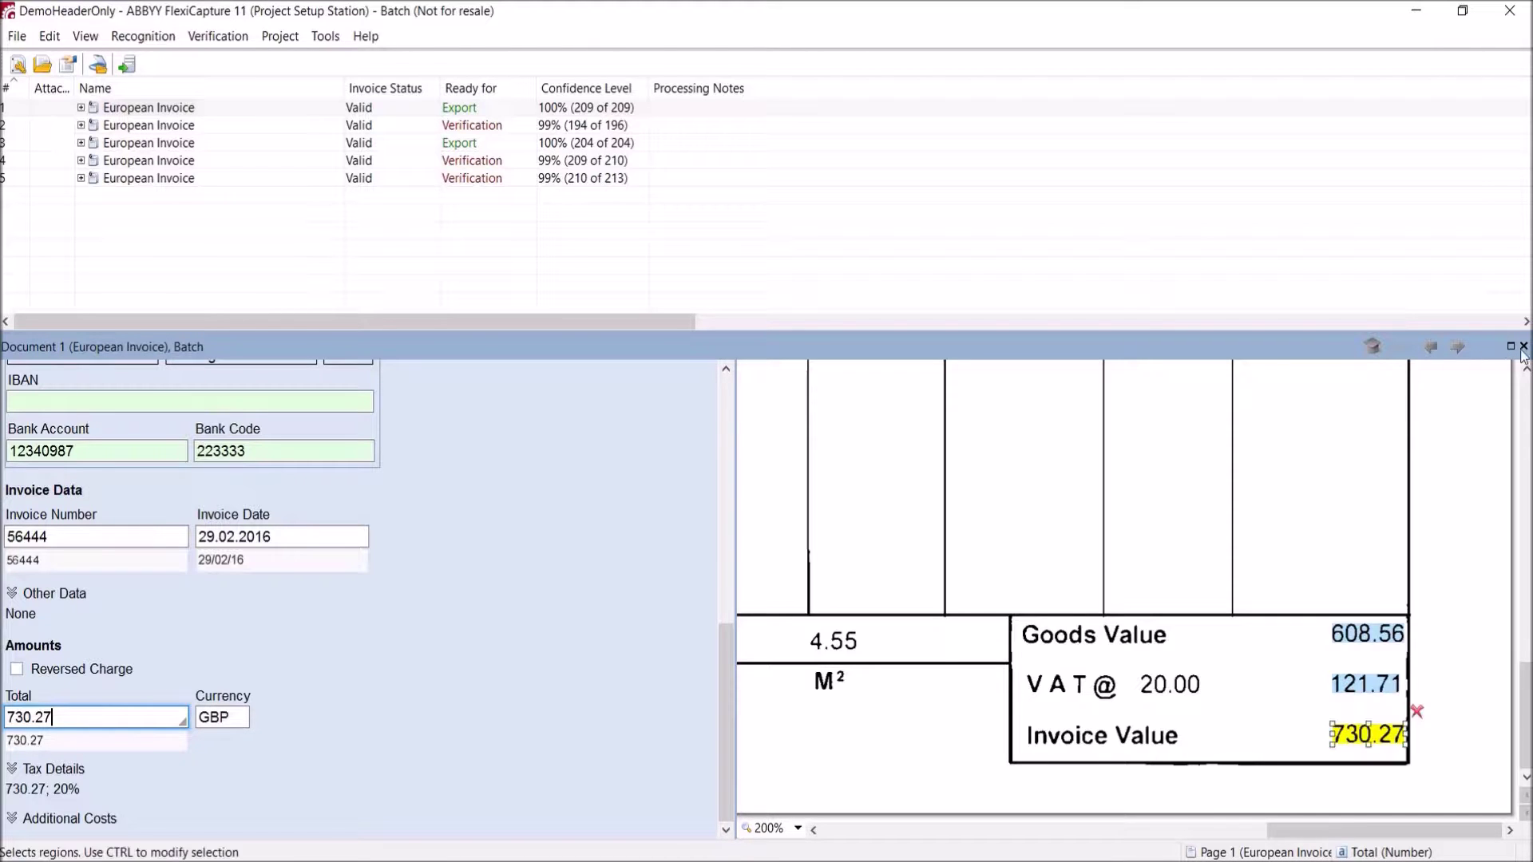
{"action": "left_click", "coordinate": [1357, 335]}
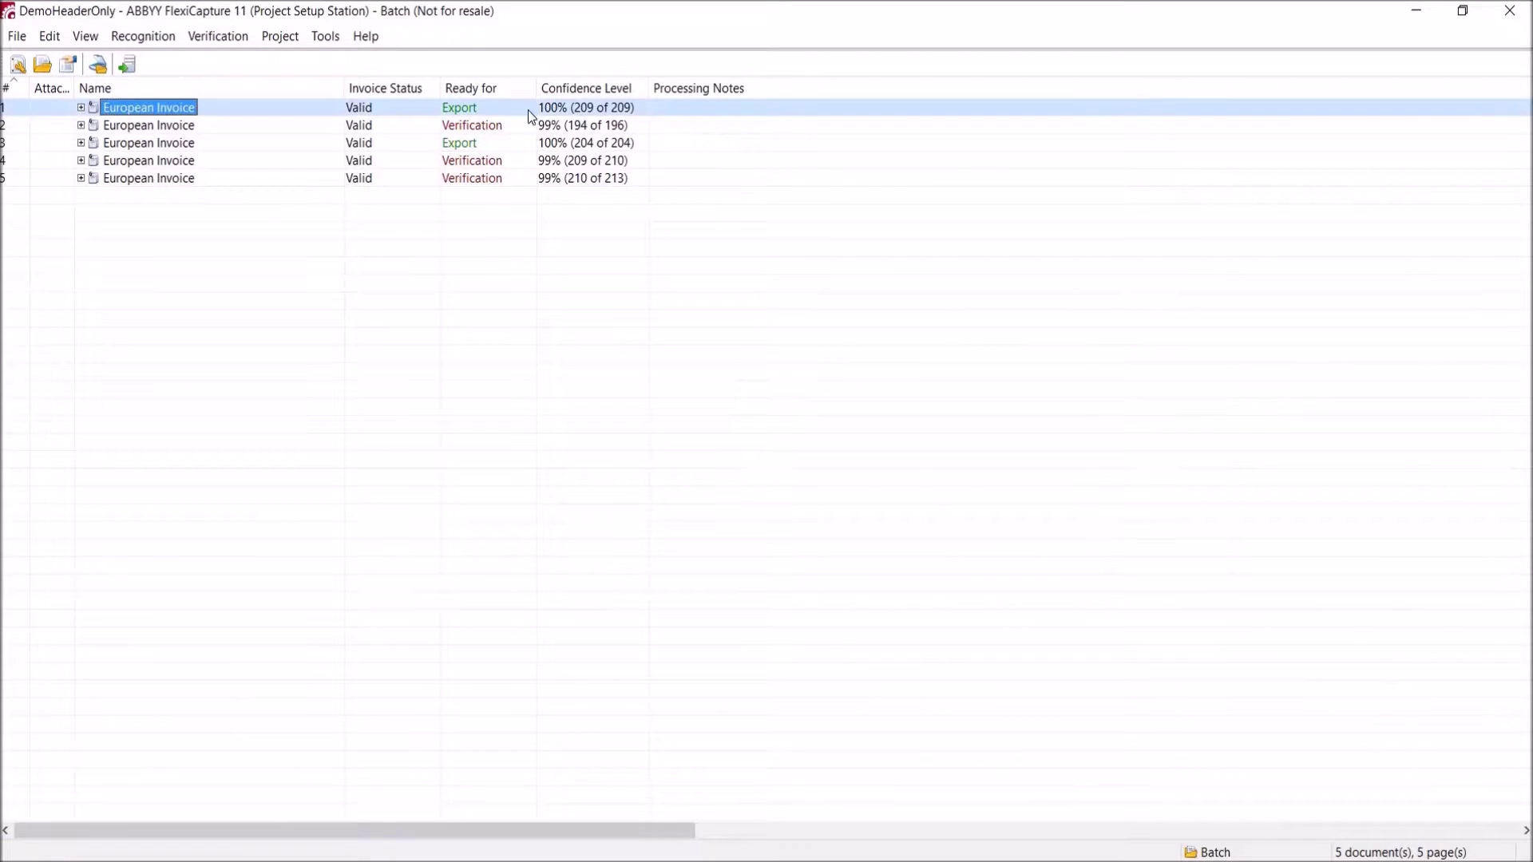
Step: Select all five invoices and run verification on them
{"action": "double_click", "coordinate": [450, 109]}
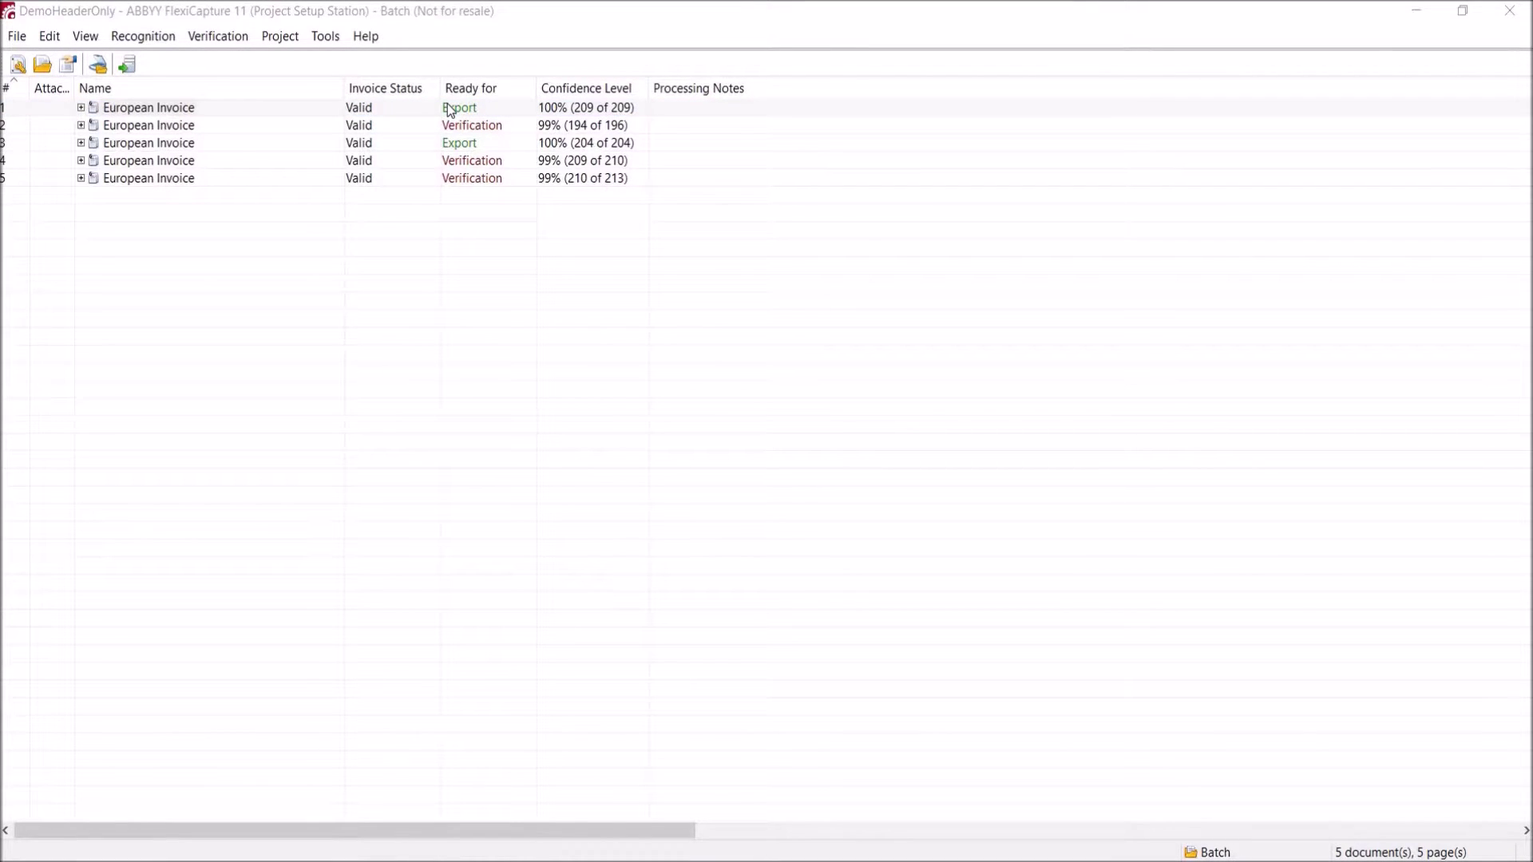
{"action": "left_click", "coordinate": [386, 113]}
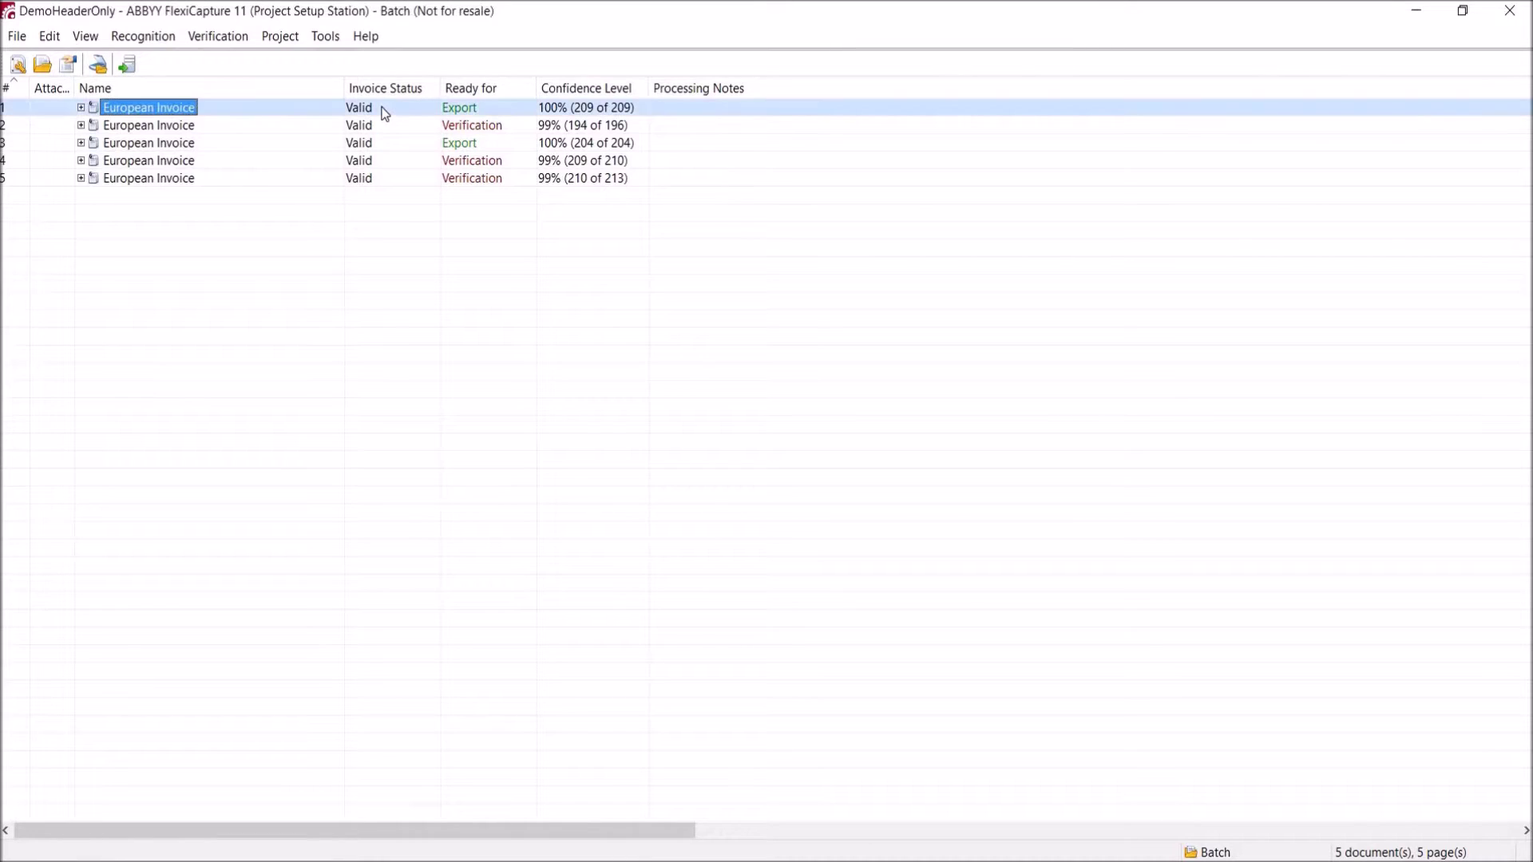
{"action": "left_click", "coordinate": [396, 179], "text": "shift"}
{"action": "left_click", "coordinate": [219, 38]}
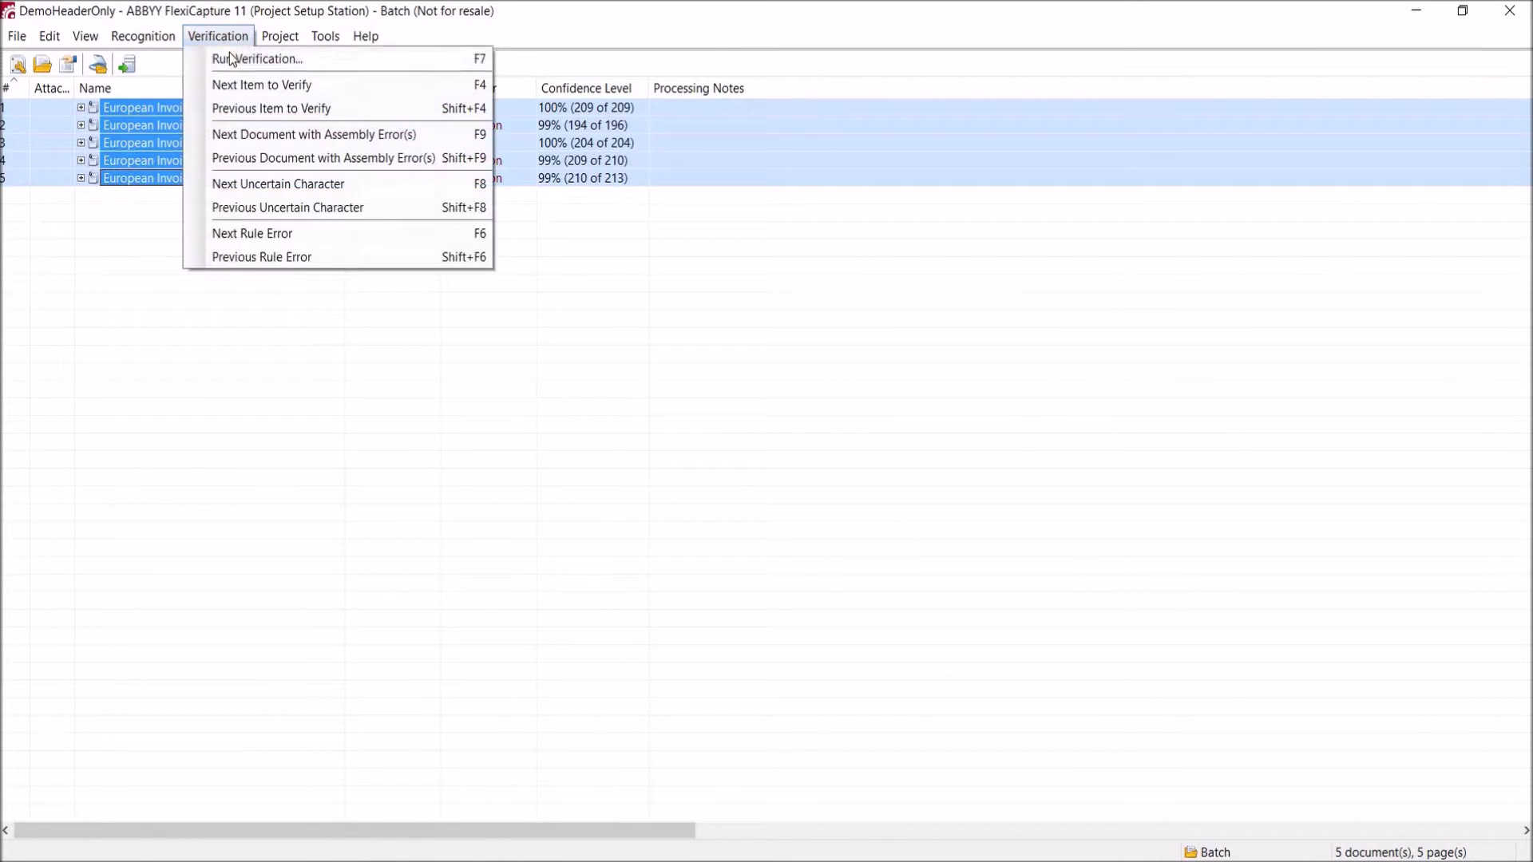
{"action": "left_click", "coordinate": [232, 59]}
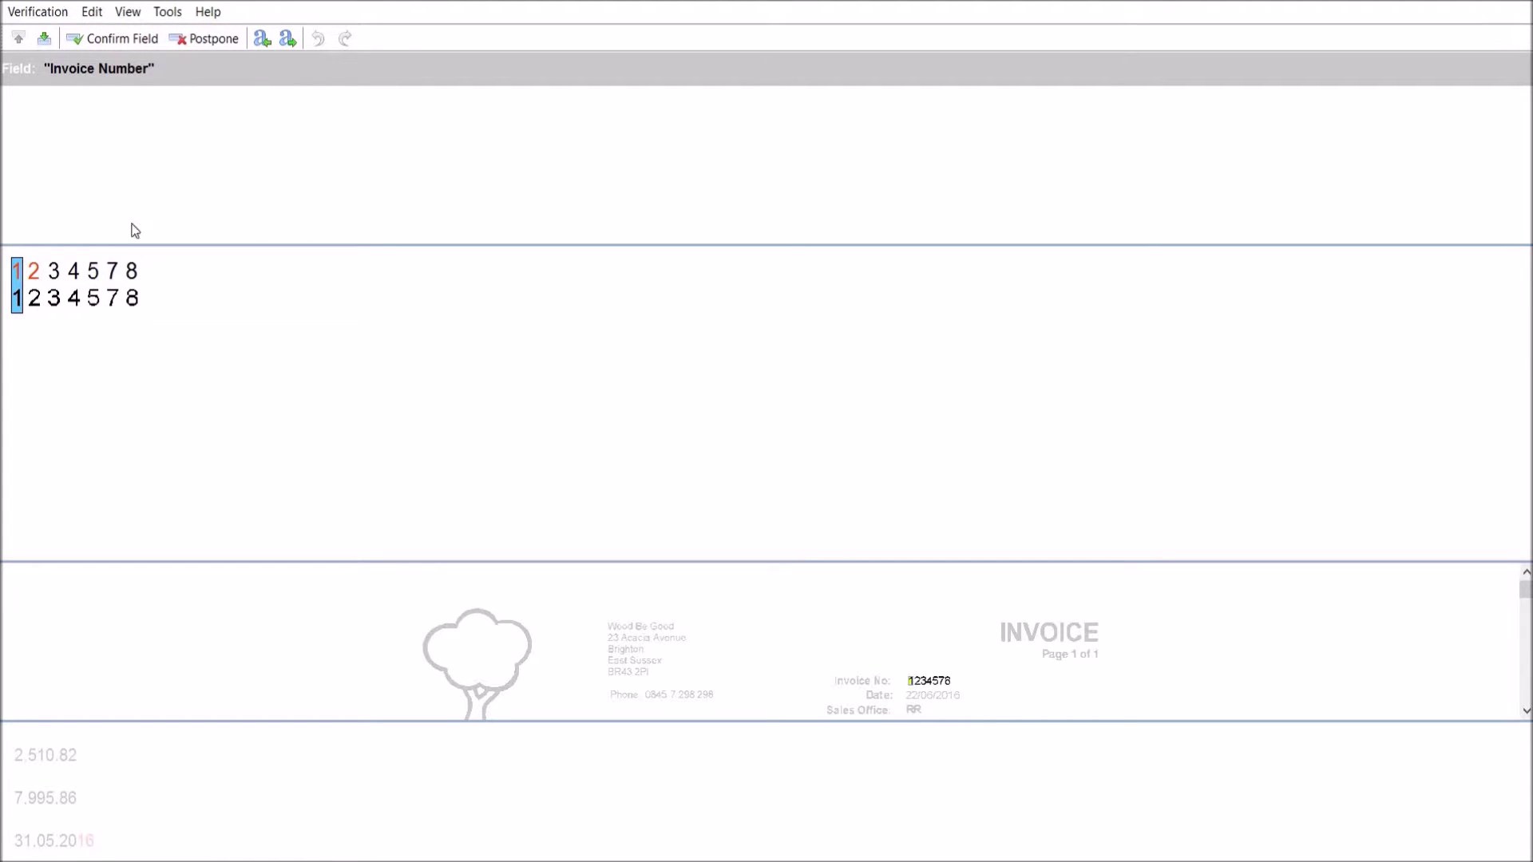
Step: Confirm invoice number 1234578, total 7,995.86 and date 31.05.2016 to finish verification
{"action": "left_click", "coordinate": [122, 38]}
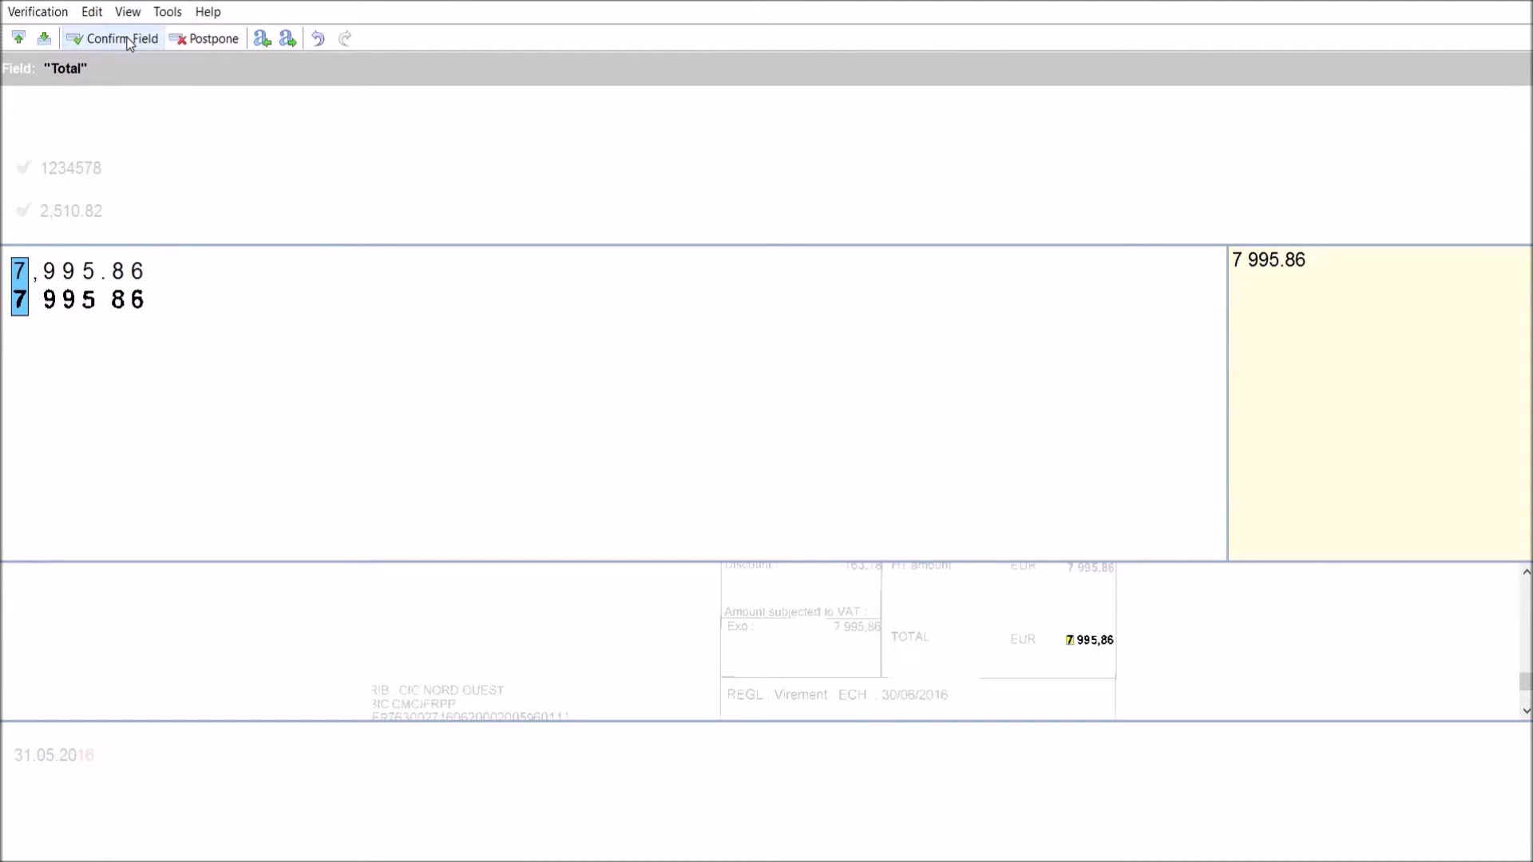
{"action": "left_click", "coordinate": [128, 42]}
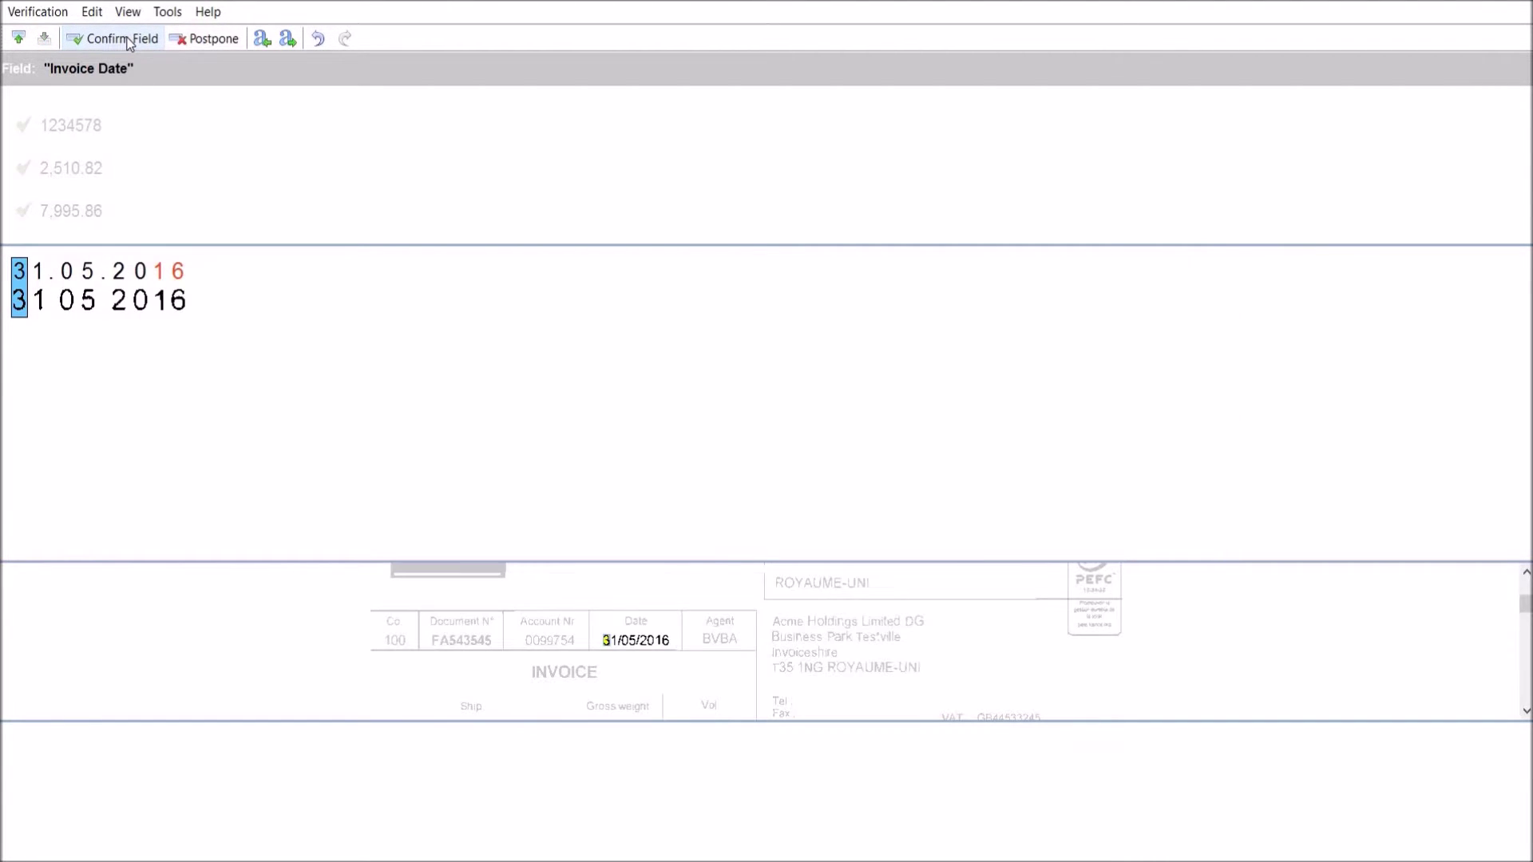
{"action": "left_click", "coordinate": [128, 42]}
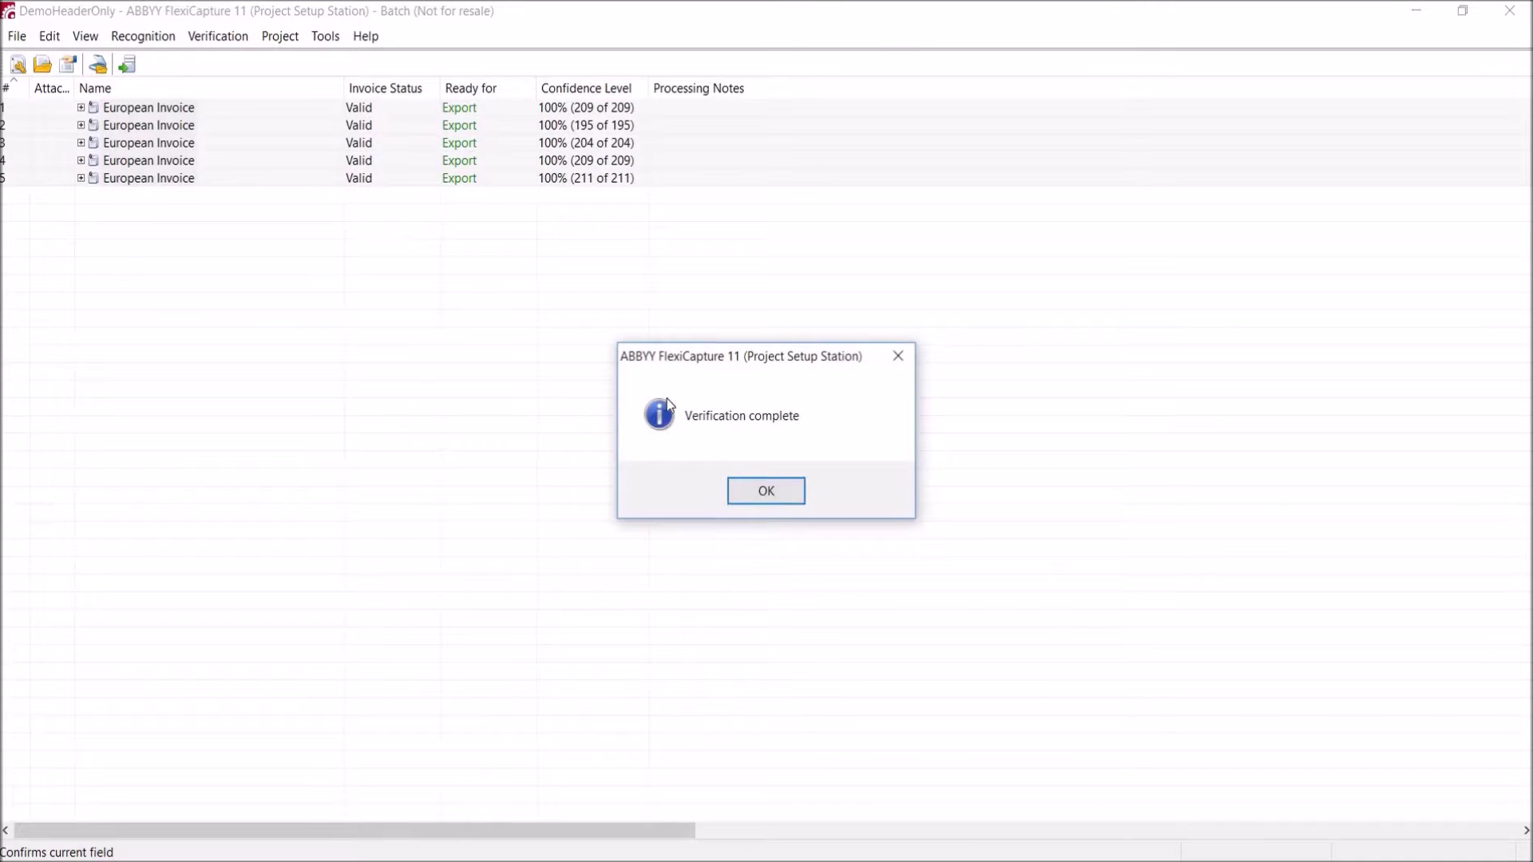
{"action": "left_click", "coordinate": [771, 491]}
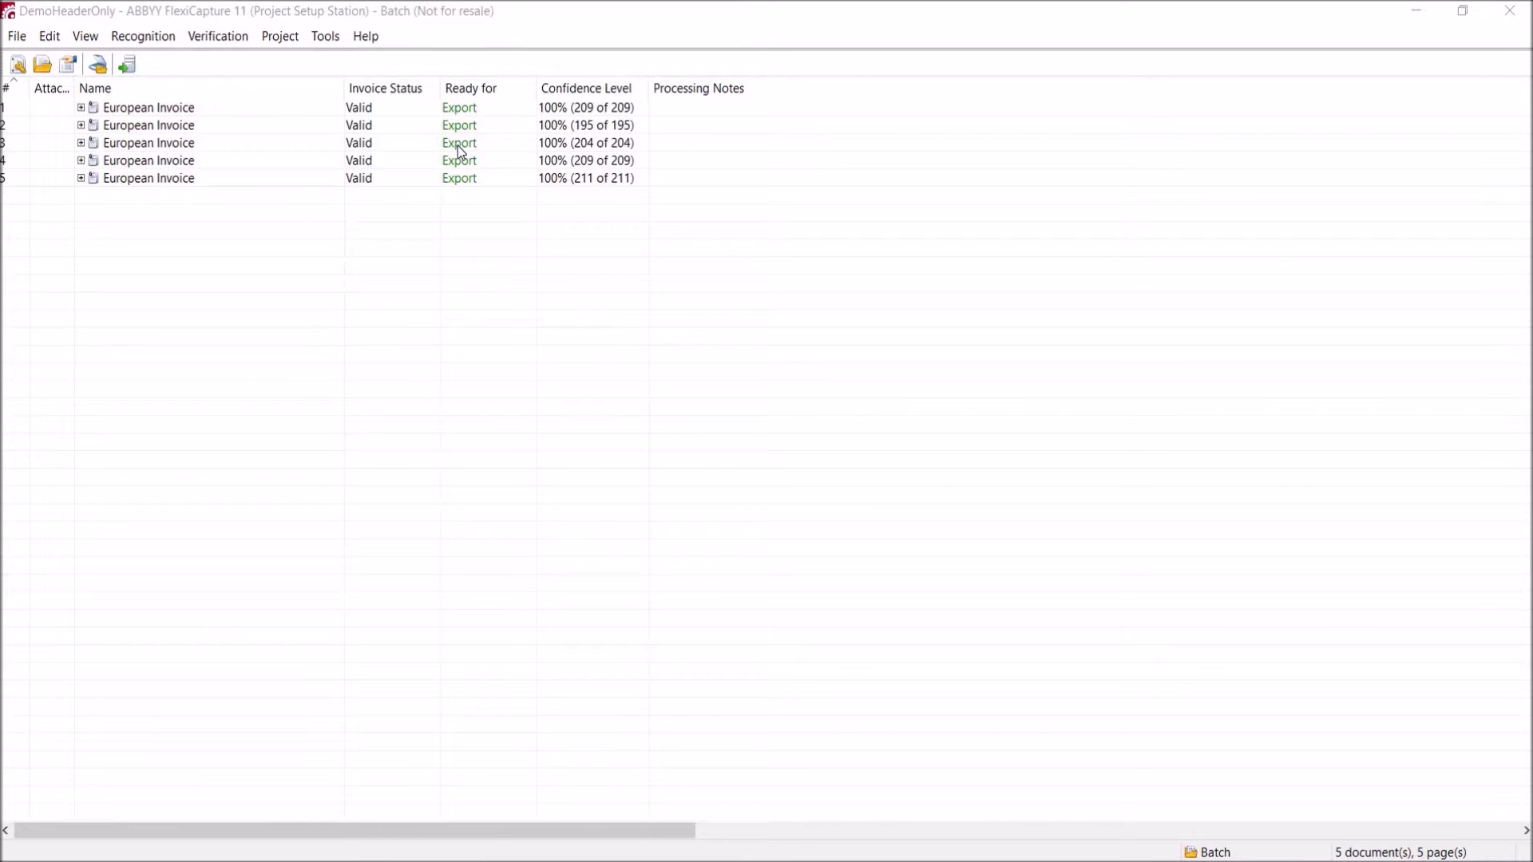
Step: Load Invoice_1, Invoice_2 and Invoice_4_2page into the batch, then open document 6
{"action": "right_click", "coordinate": [551, 254]}
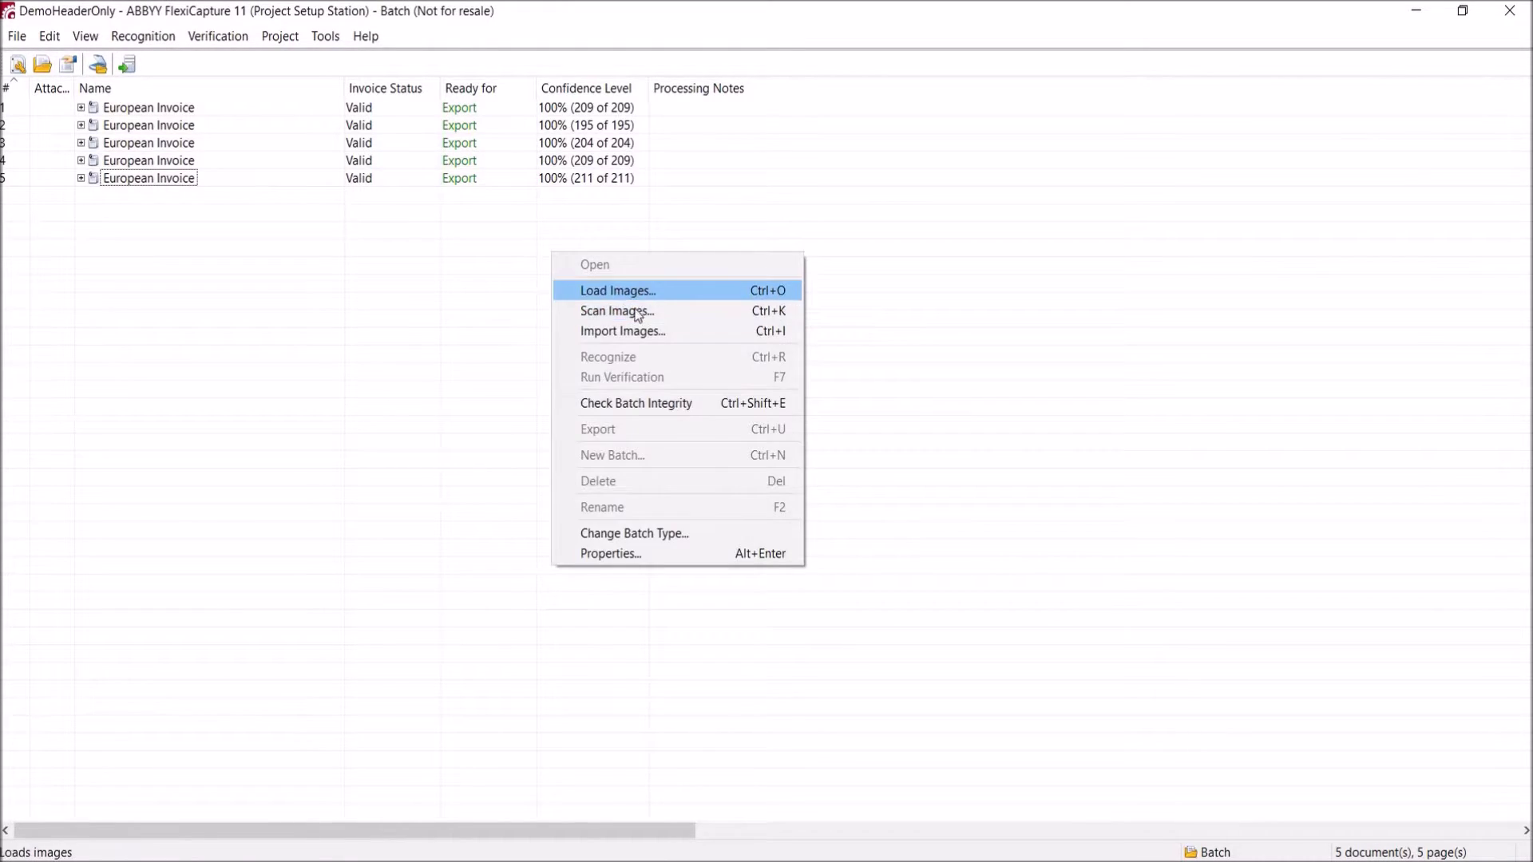
{"action": "left_click", "coordinate": [627, 291]}
{"action": "left_click", "coordinate": [639, 278]}
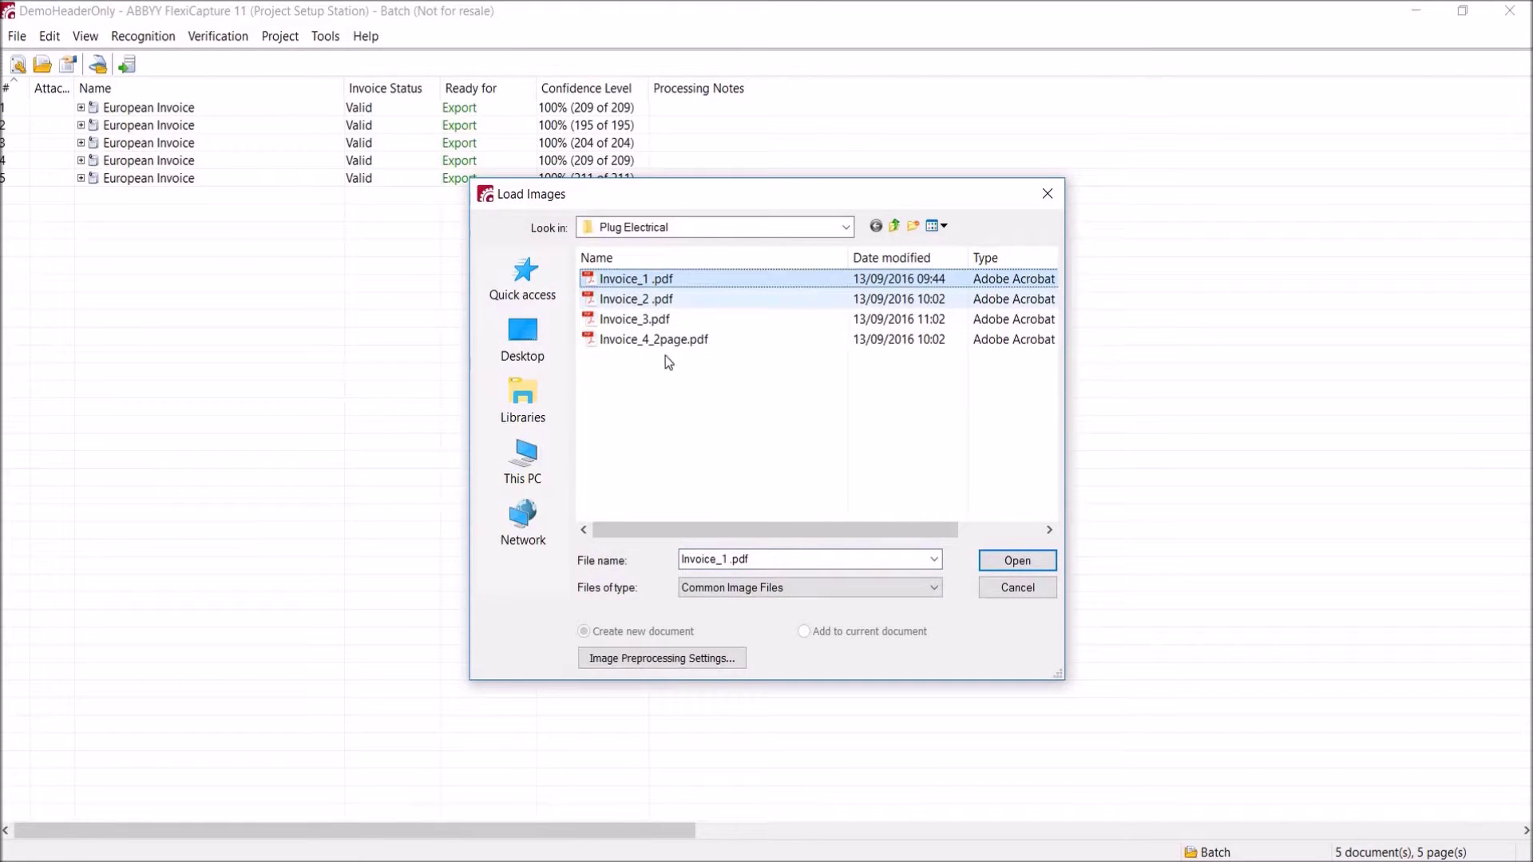
{"action": "left_click", "coordinate": [636, 299], "text": "ctrl"}
{"action": "left_click", "coordinate": [665, 341], "text": "ctrl"}
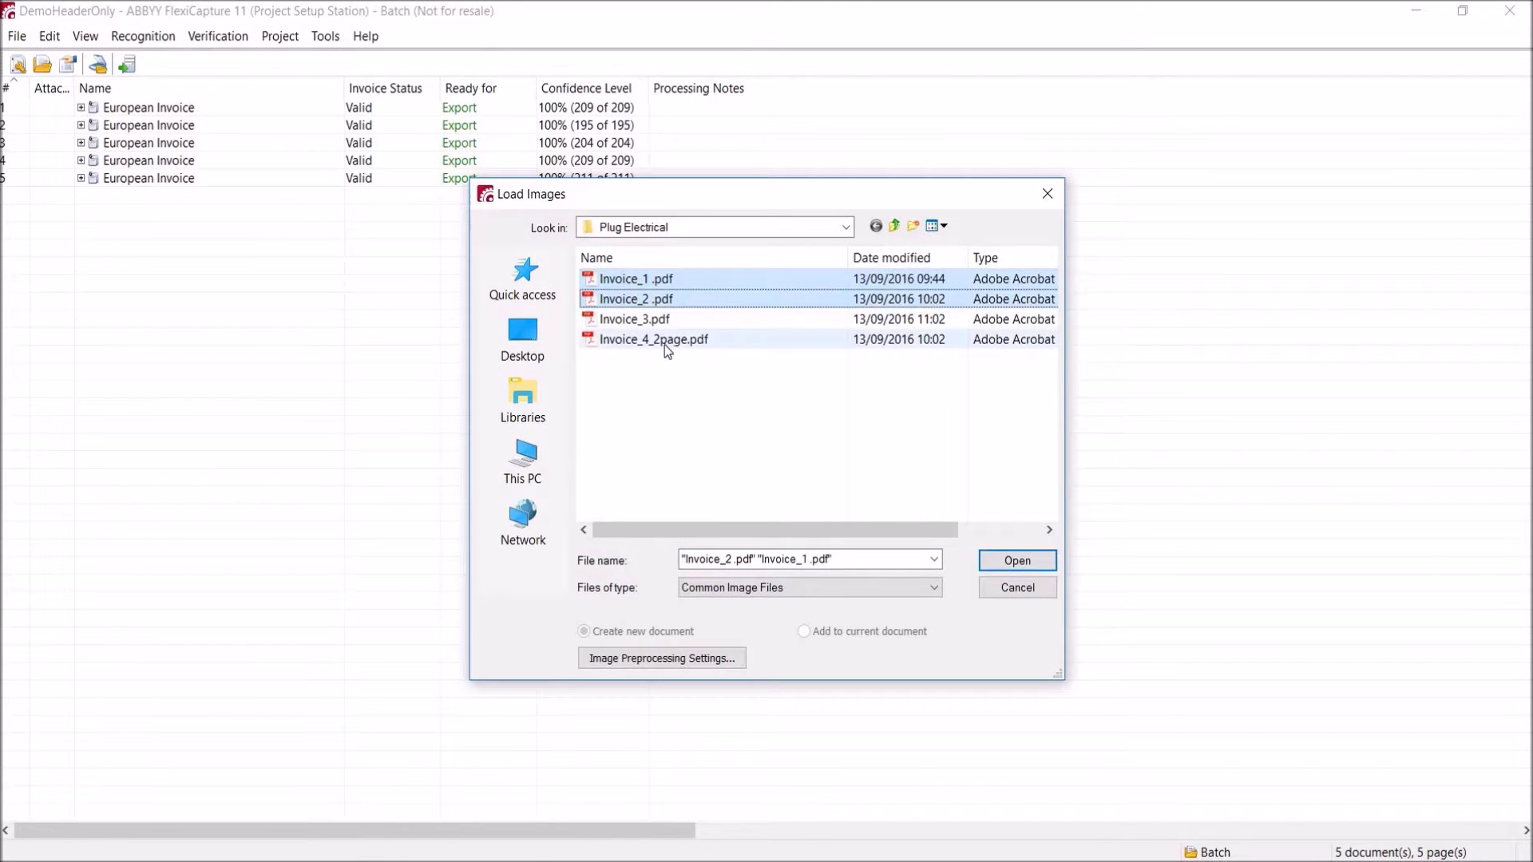
{"action": "left_click", "coordinate": [1018, 561]}
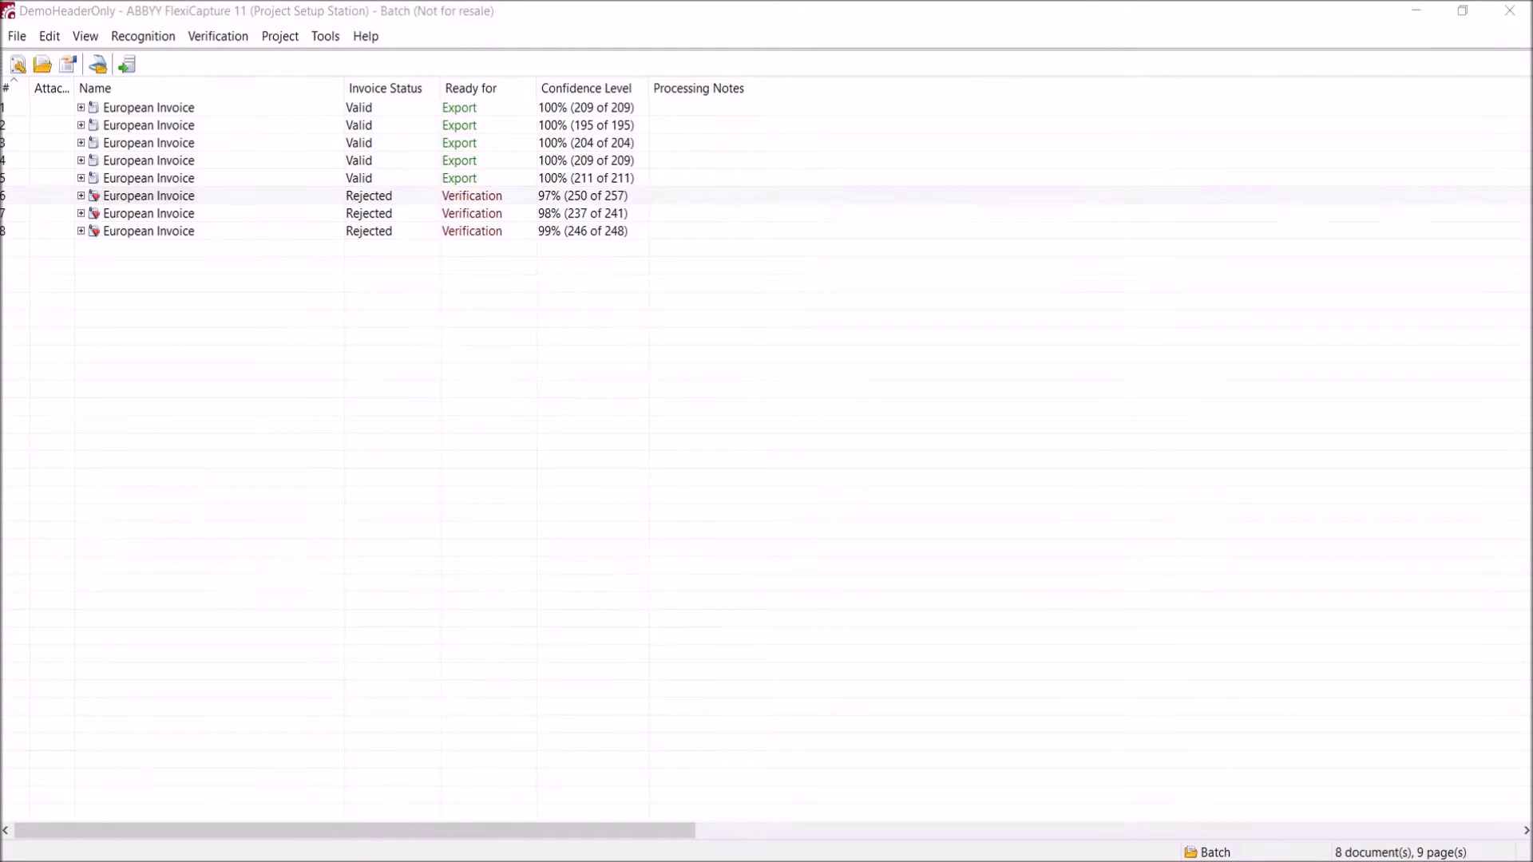
{"action": "double_click", "coordinate": [169, 200]}
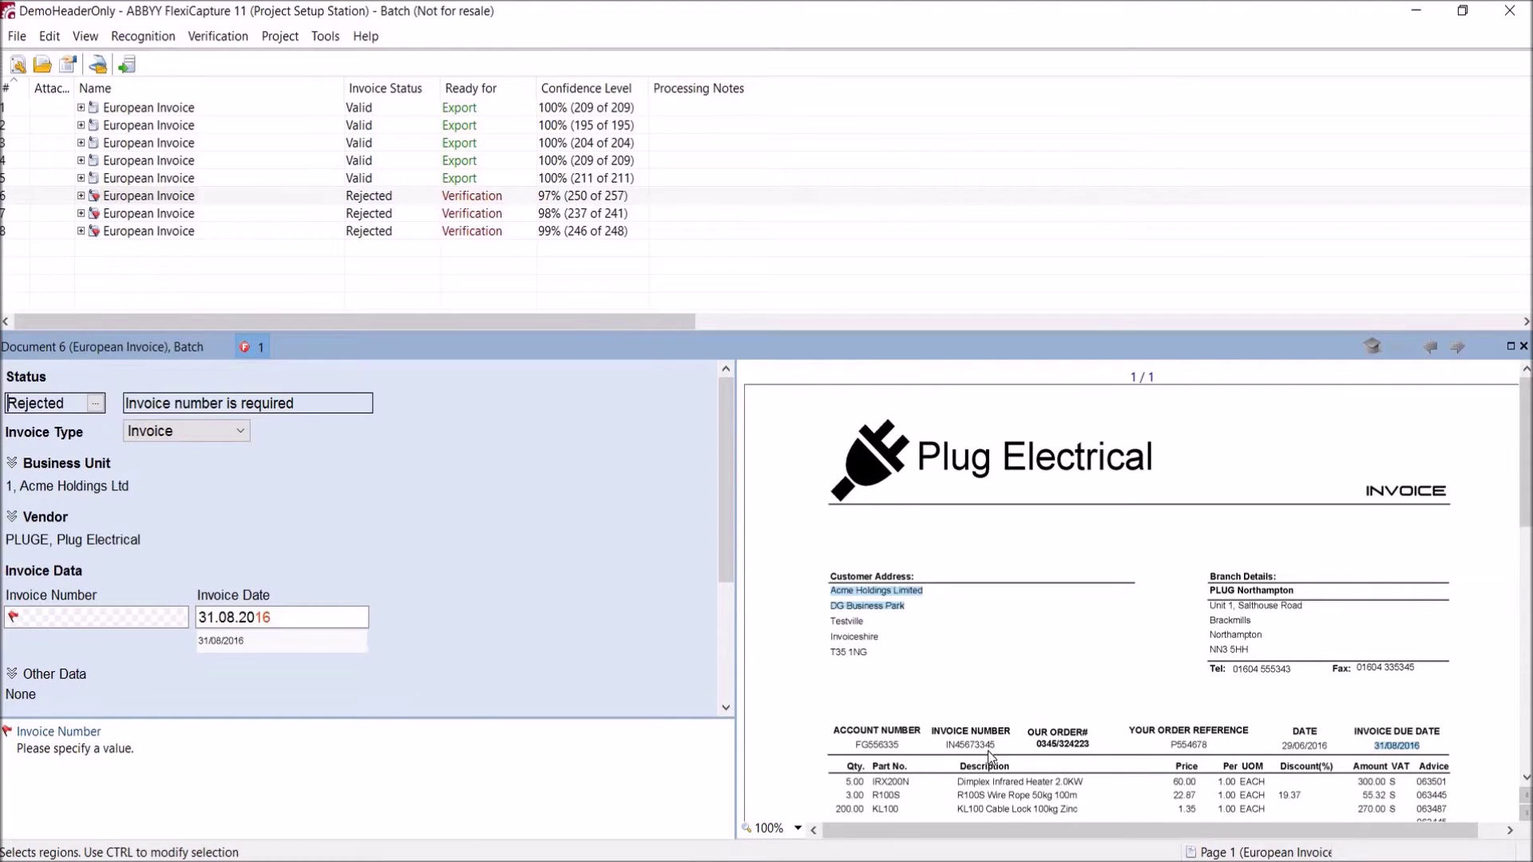
Step: Fill document 6's Invoice Number with IN45673345 from the image, train, and save it
{"action": "left_click", "coordinate": [81, 617]}
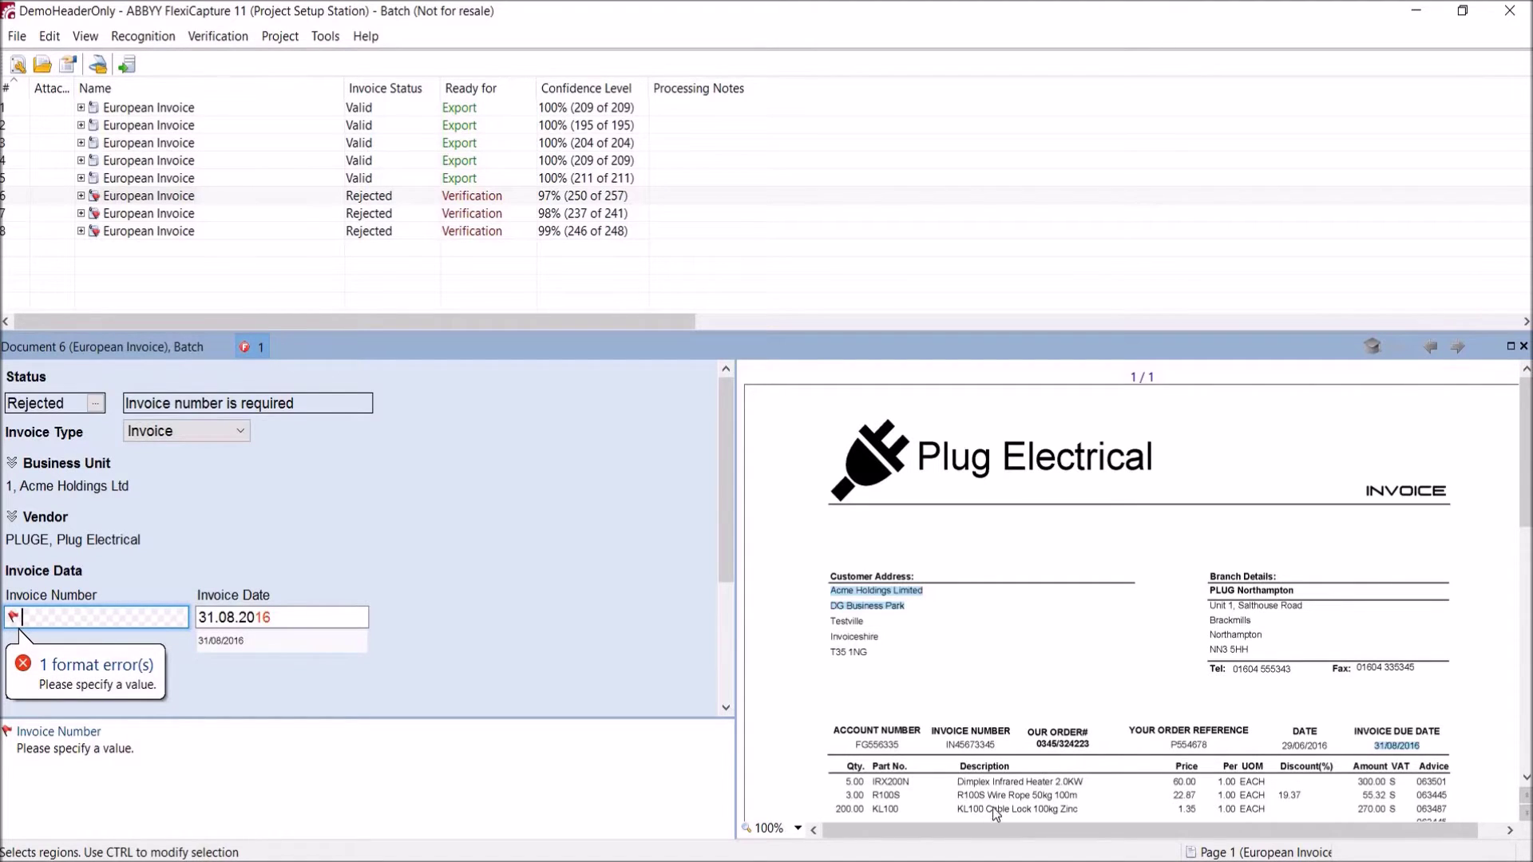
{"action": "left_click", "coordinate": [964, 745]}
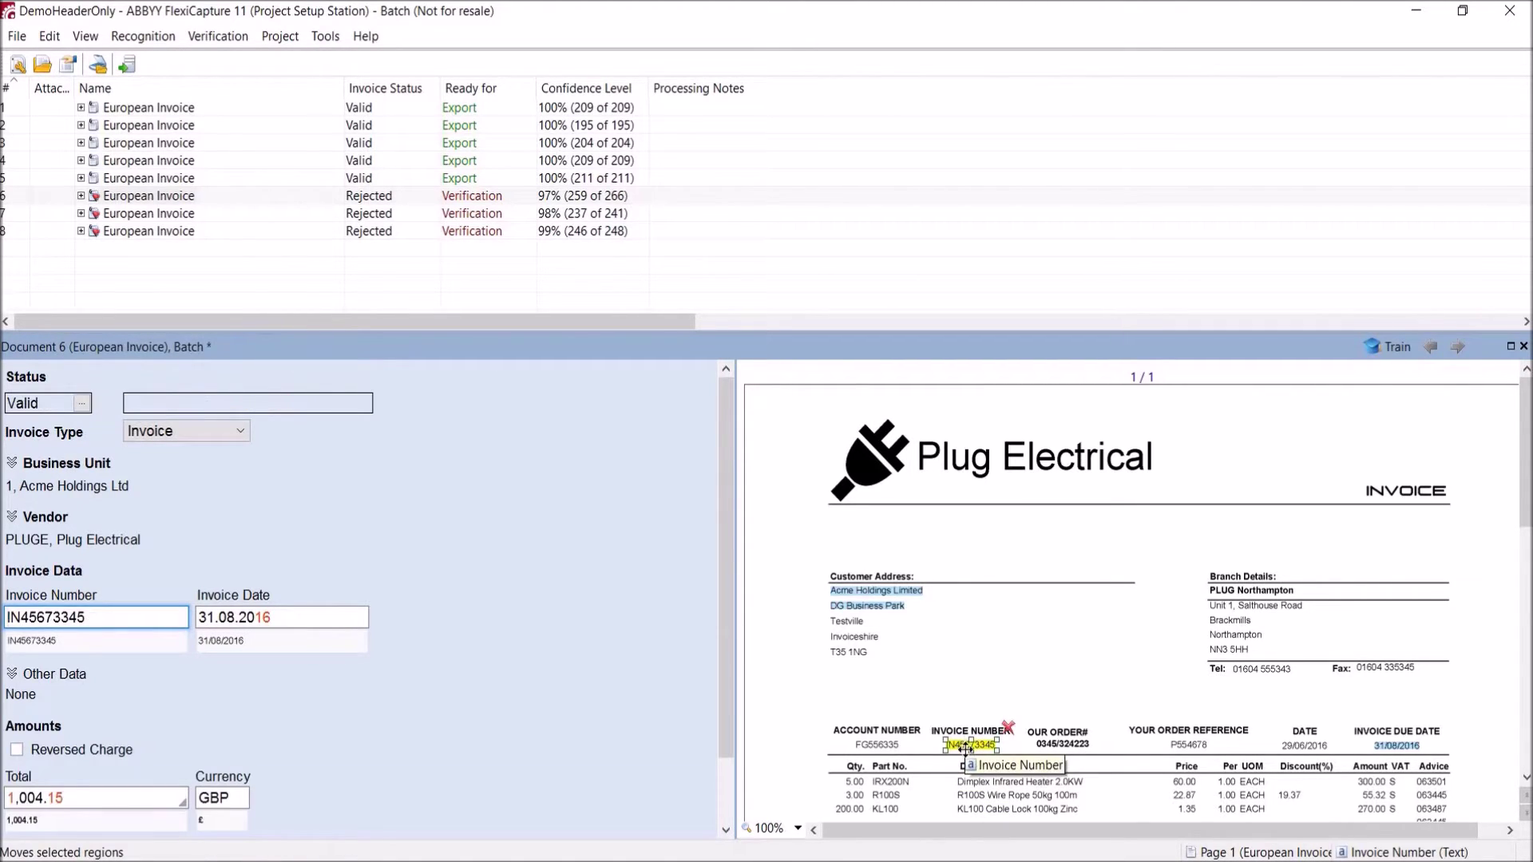
{"action": "left_click", "coordinate": [1396, 347]}
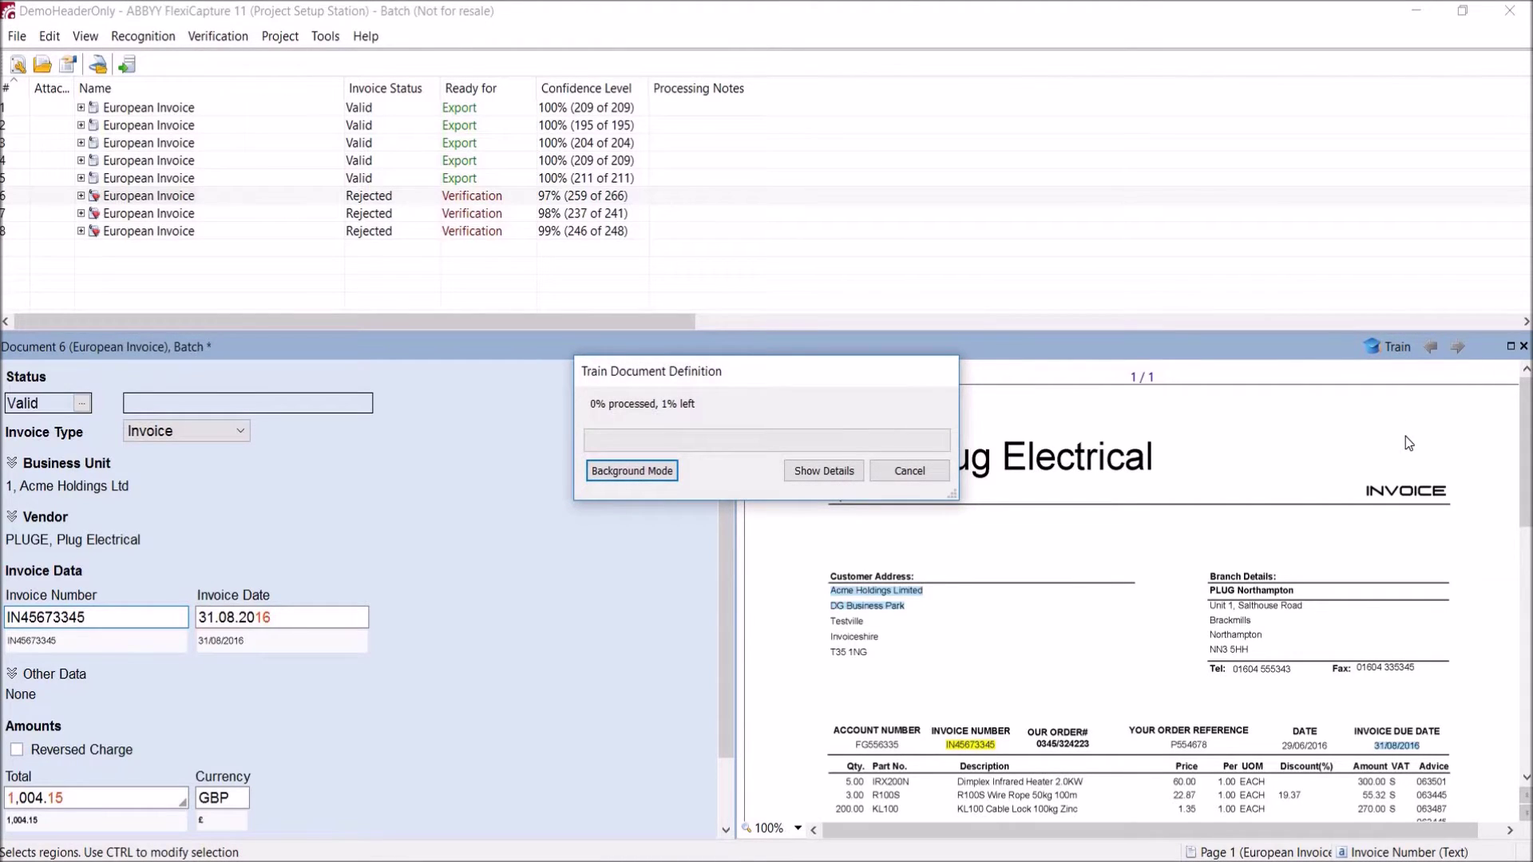
{"action": "left_click", "coordinate": [1524, 347]}
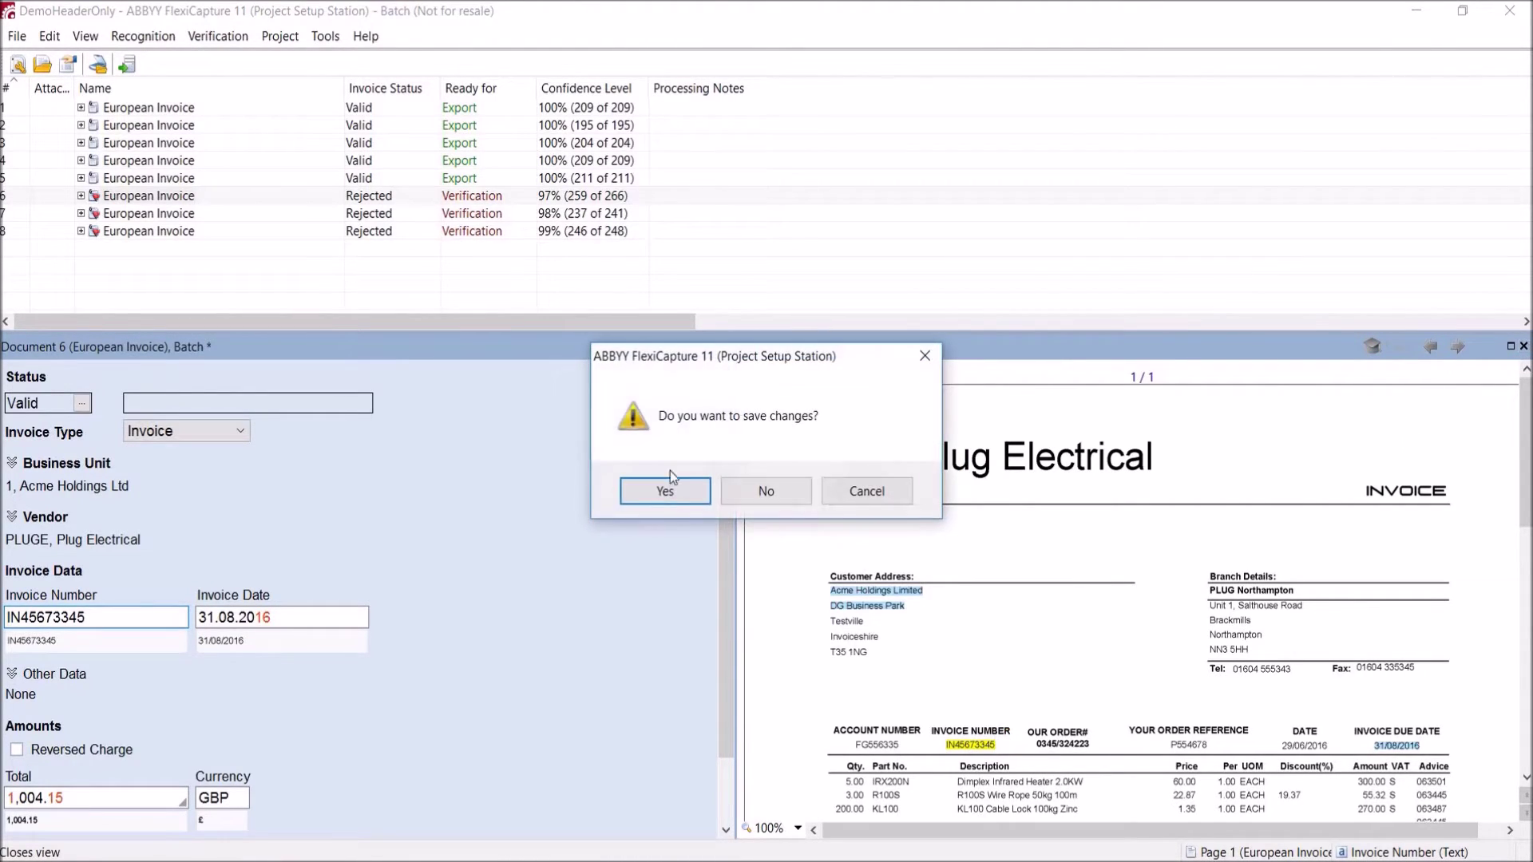
{"action": "left_click", "coordinate": [666, 488]}
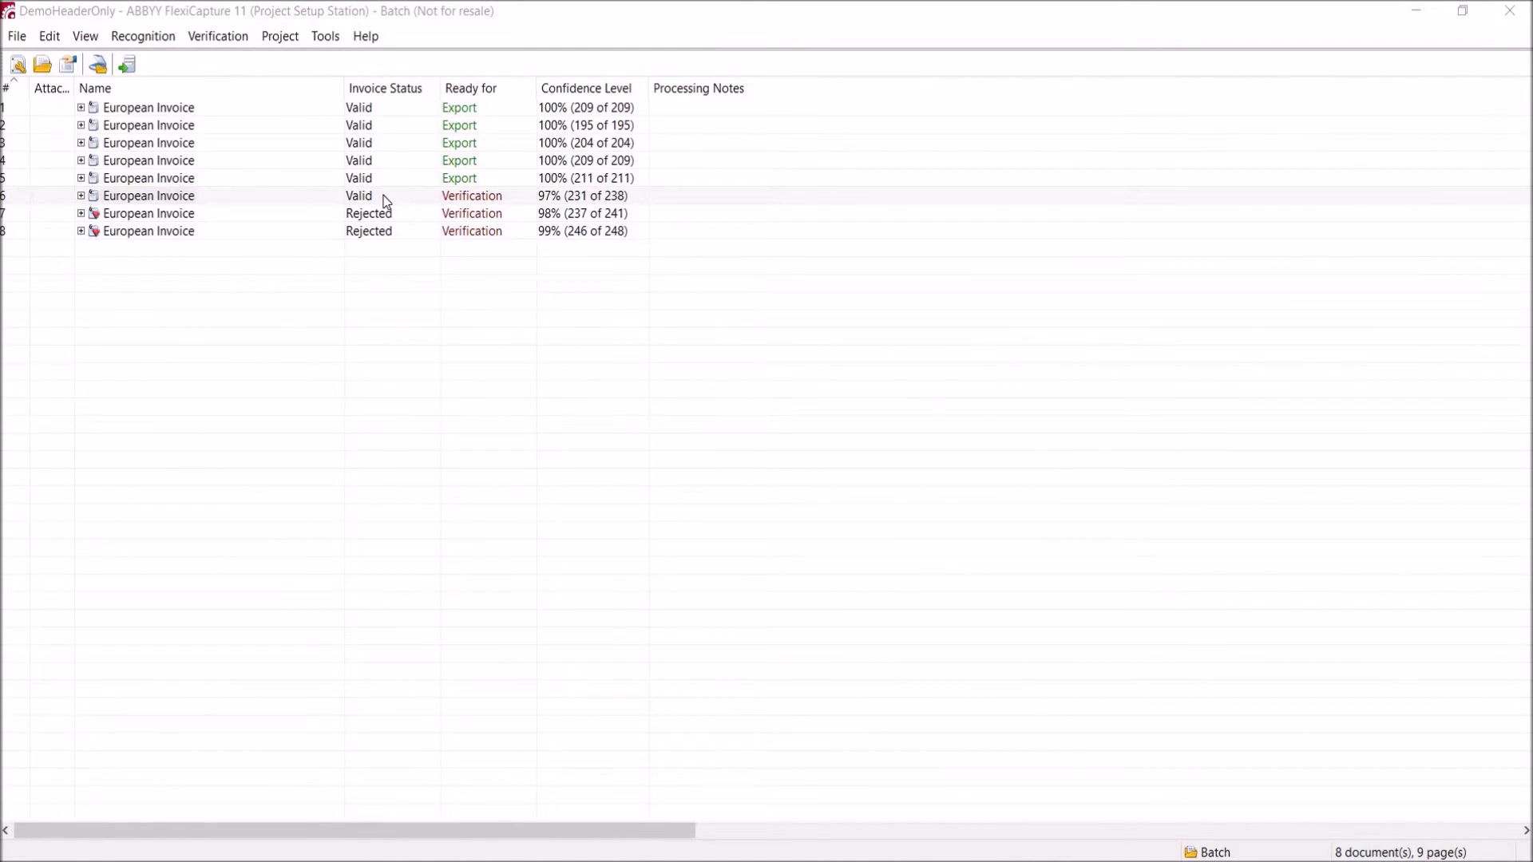
{"action": "double_click", "coordinate": [189, 214]}
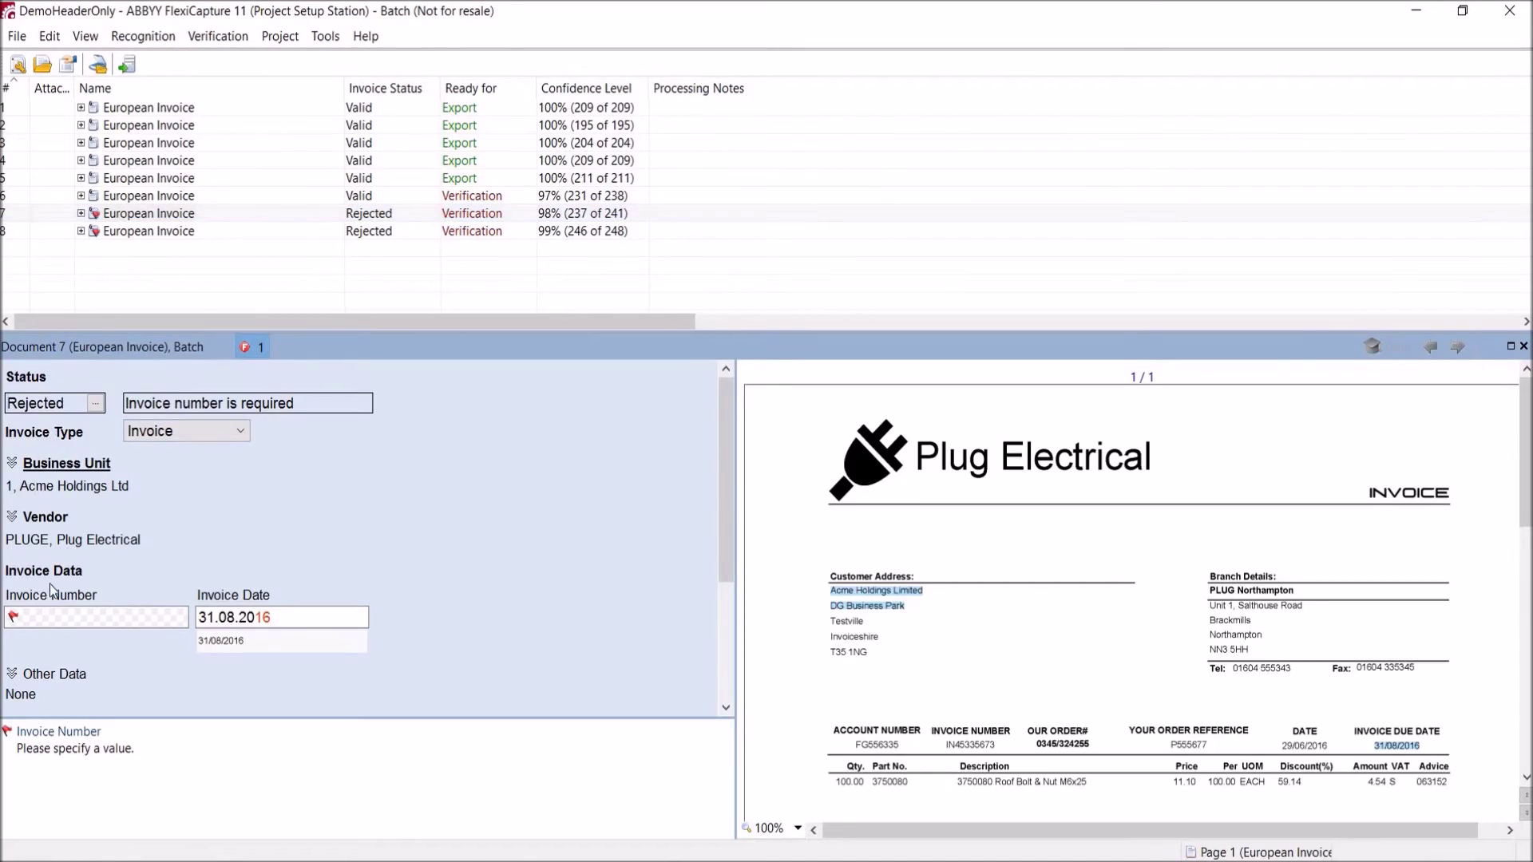
Step: Capture document 7's invoice number from the image and save the document
{"action": "left_click", "coordinate": [58, 620]}
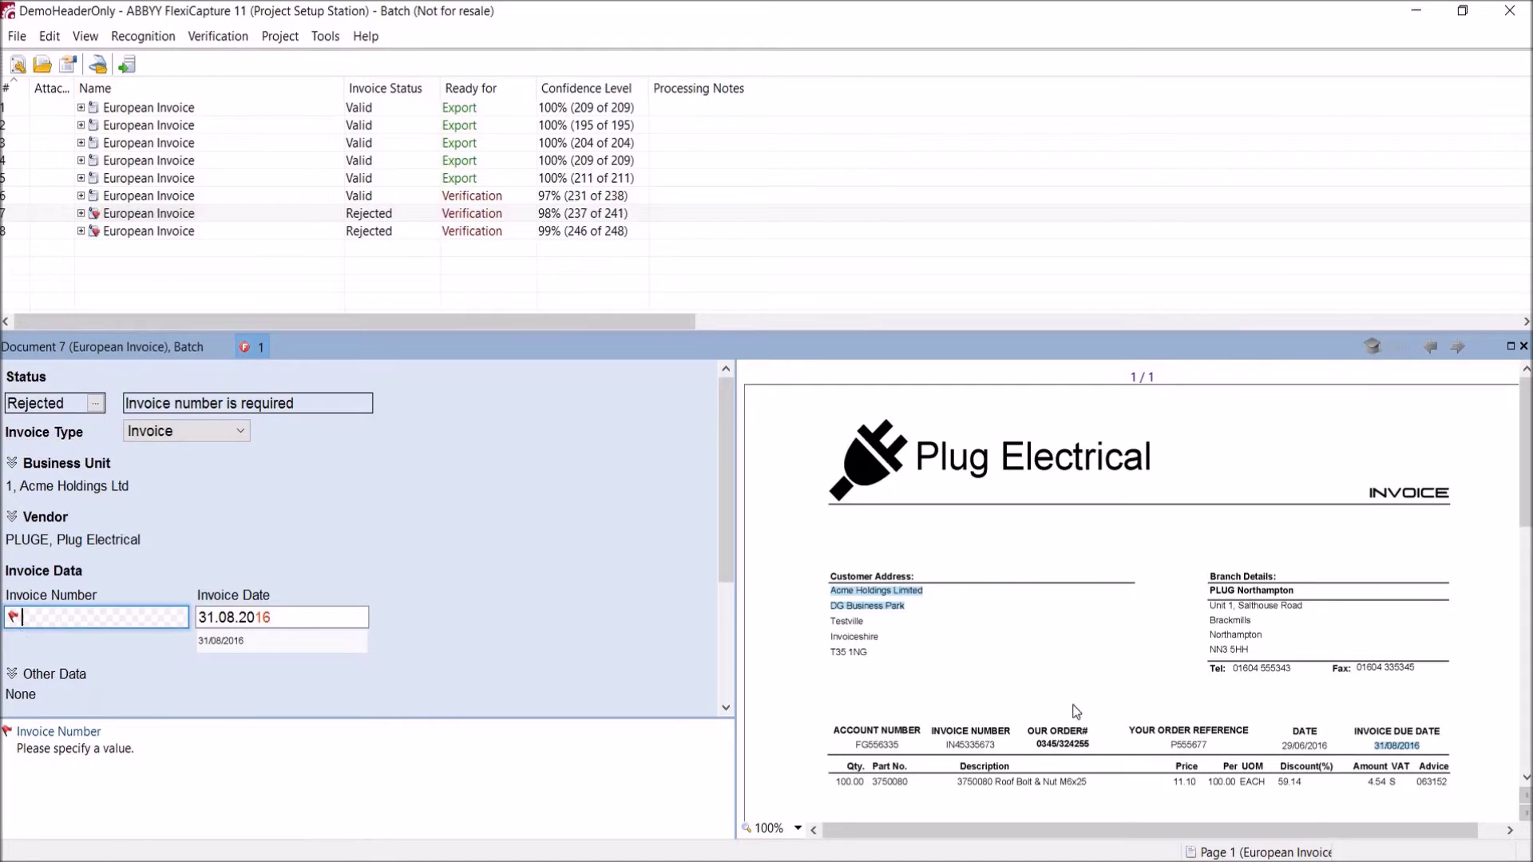
{"action": "left_click", "coordinate": [977, 748]}
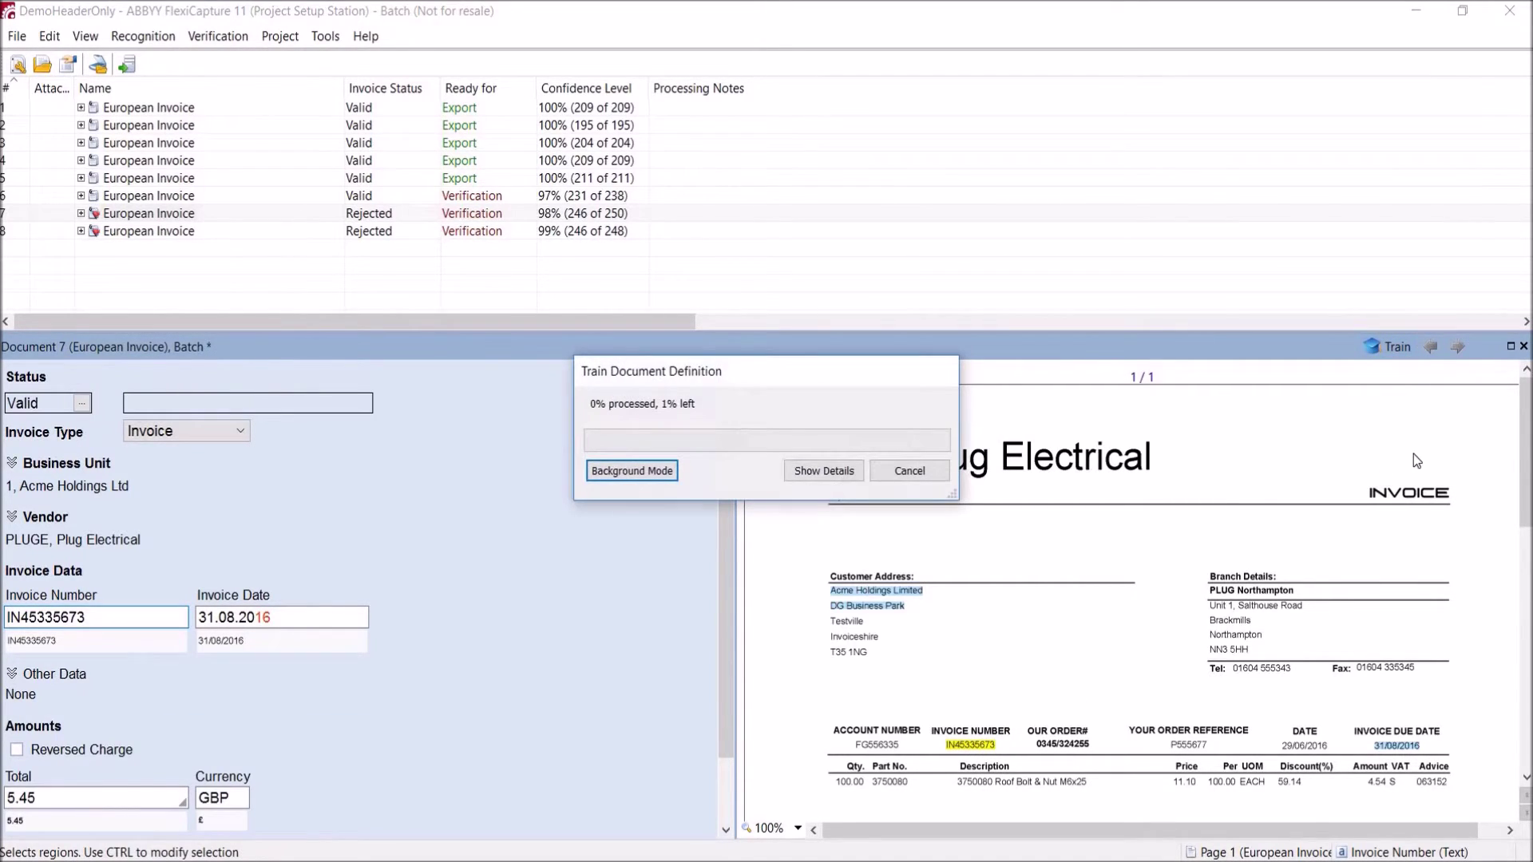
{"action": "left_click", "coordinate": [1523, 346]}
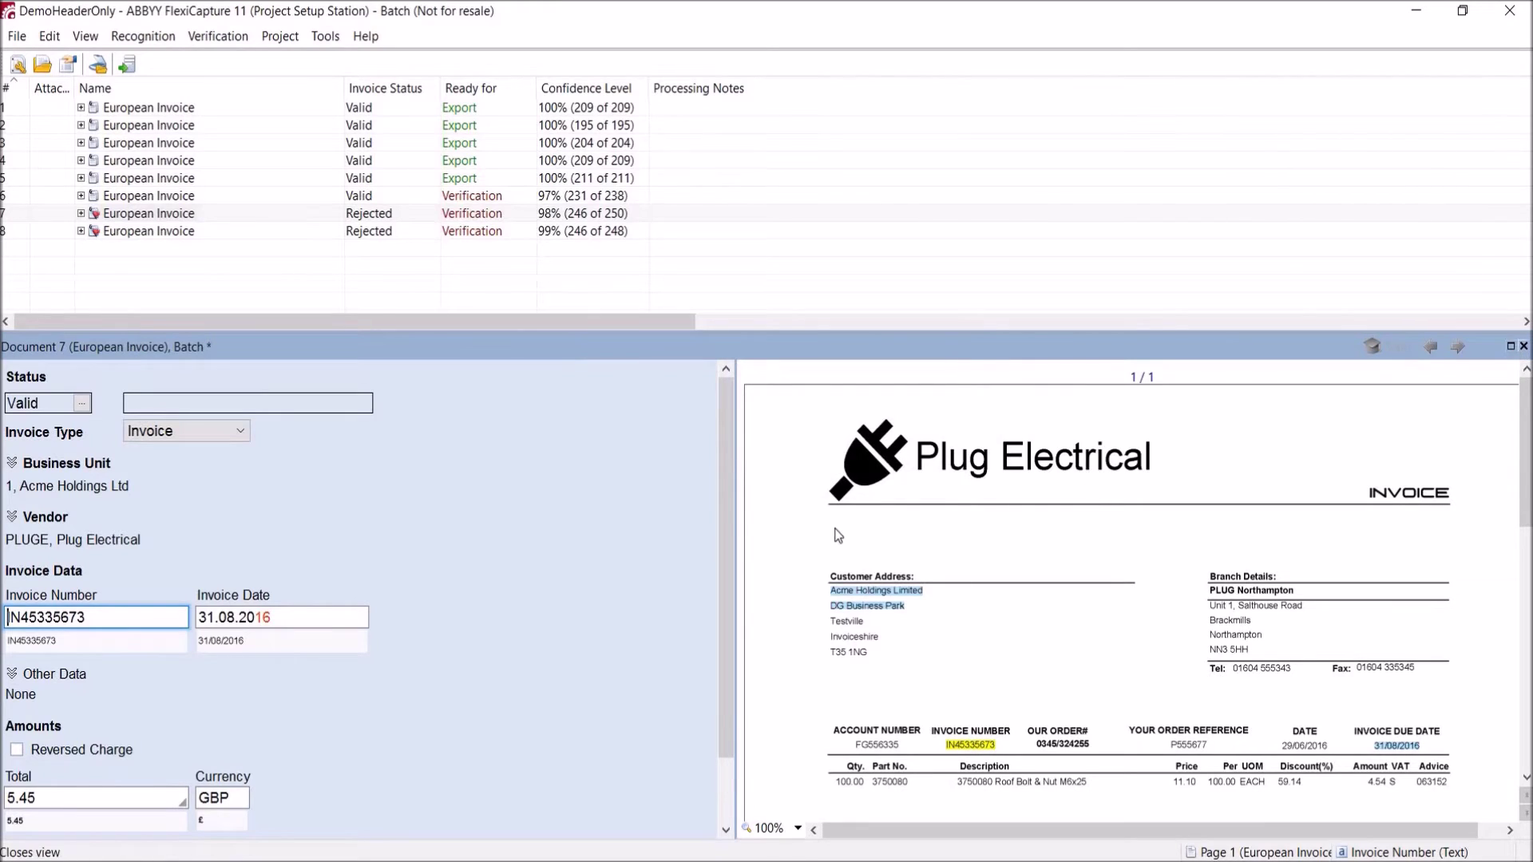
{"action": "left_click", "coordinate": [679, 490]}
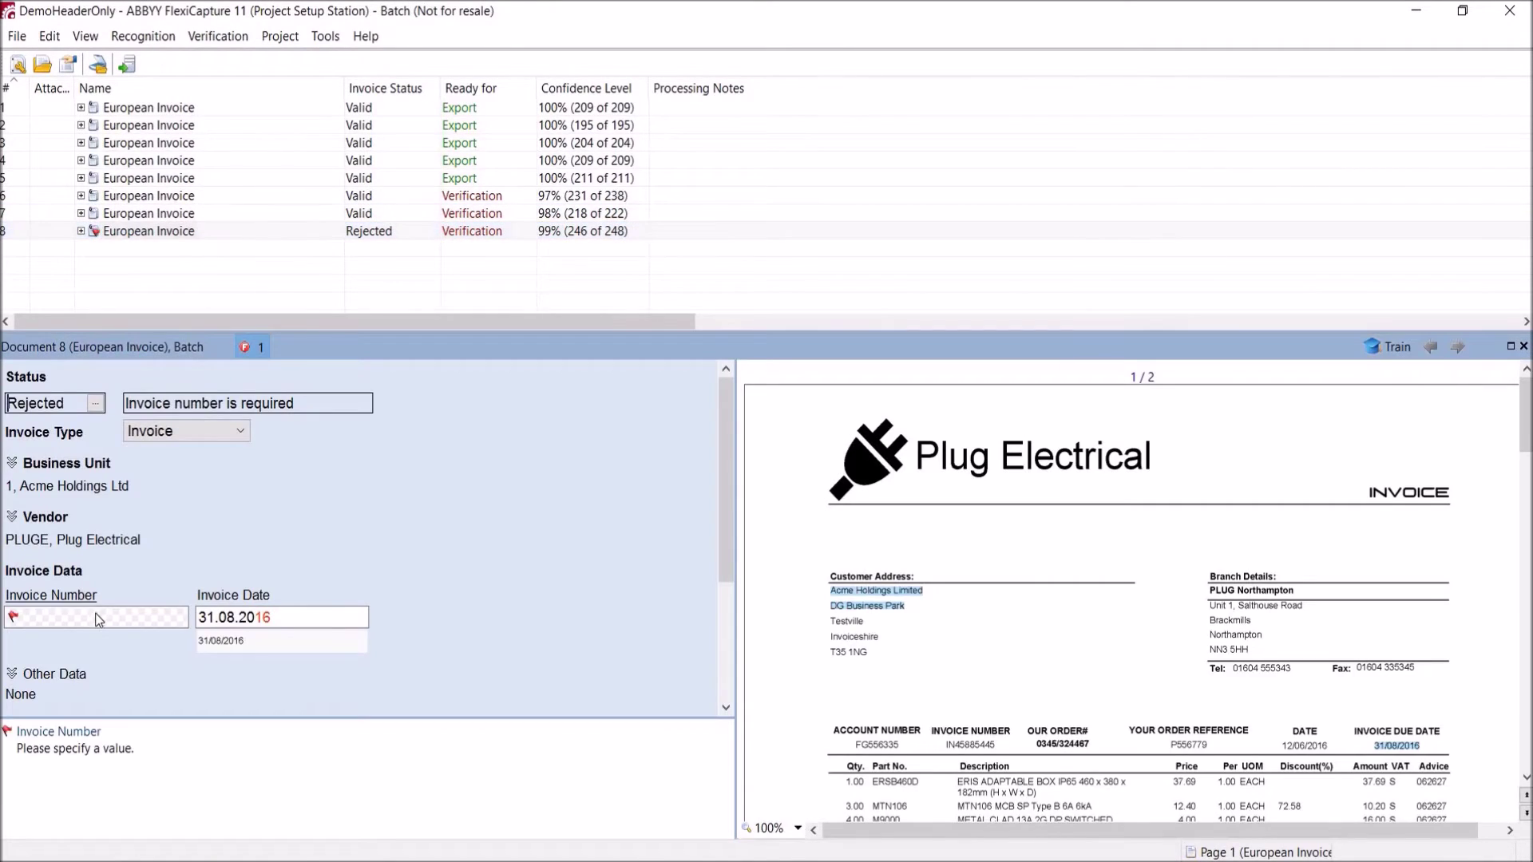
Step: Assign a marked image region as document 8's invoice number, save it, and start loading images
{"action": "left_click", "coordinate": [98, 620]}
{"action": "left_click_drag", "start_coordinate": [946, 738], "coordinate": [999, 752]}
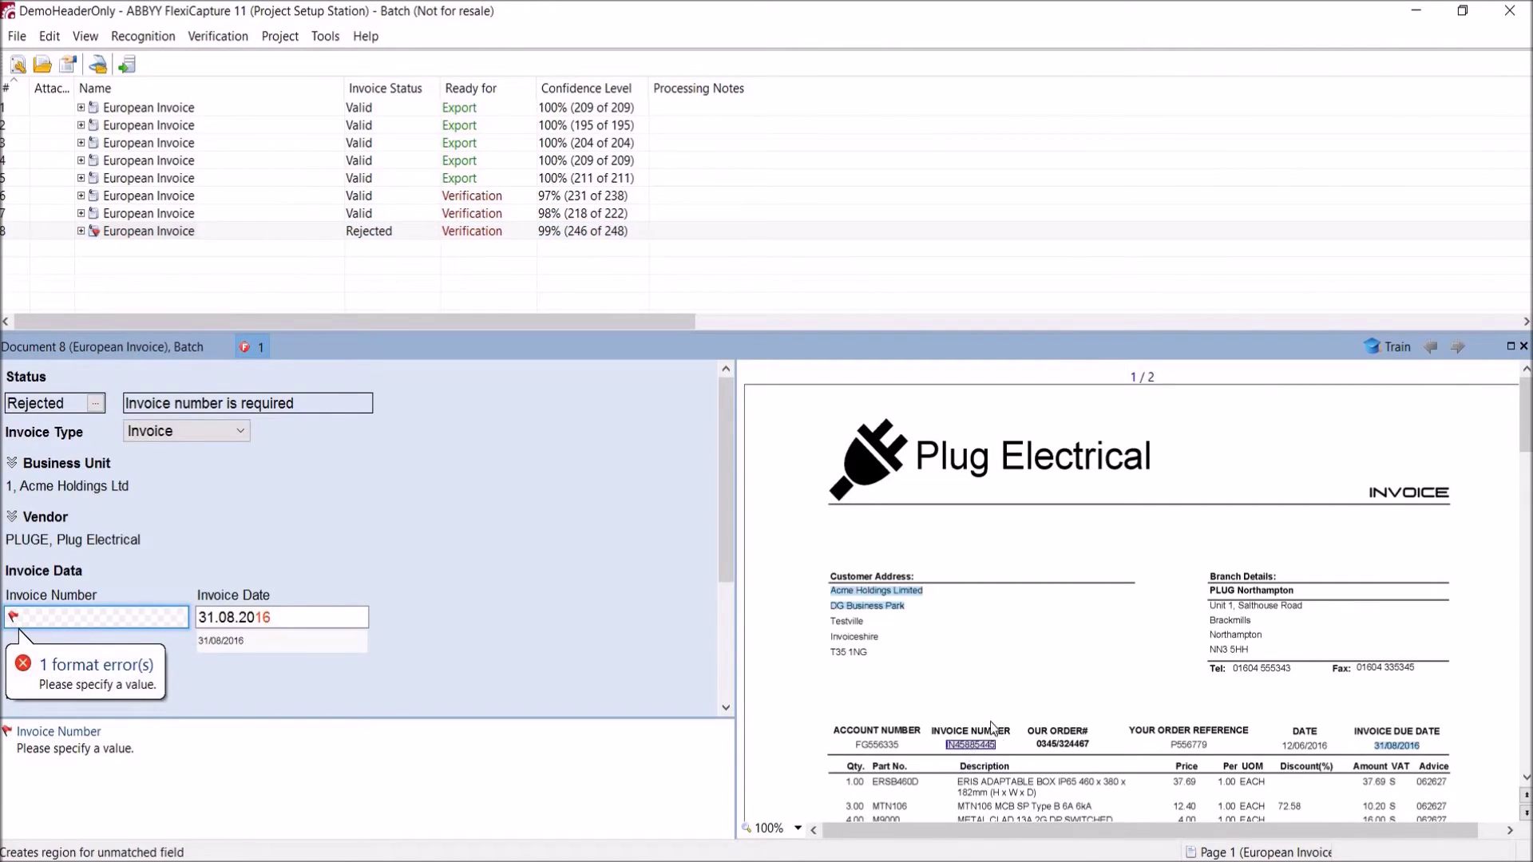
{"action": "left_click", "coordinate": [1009, 761]}
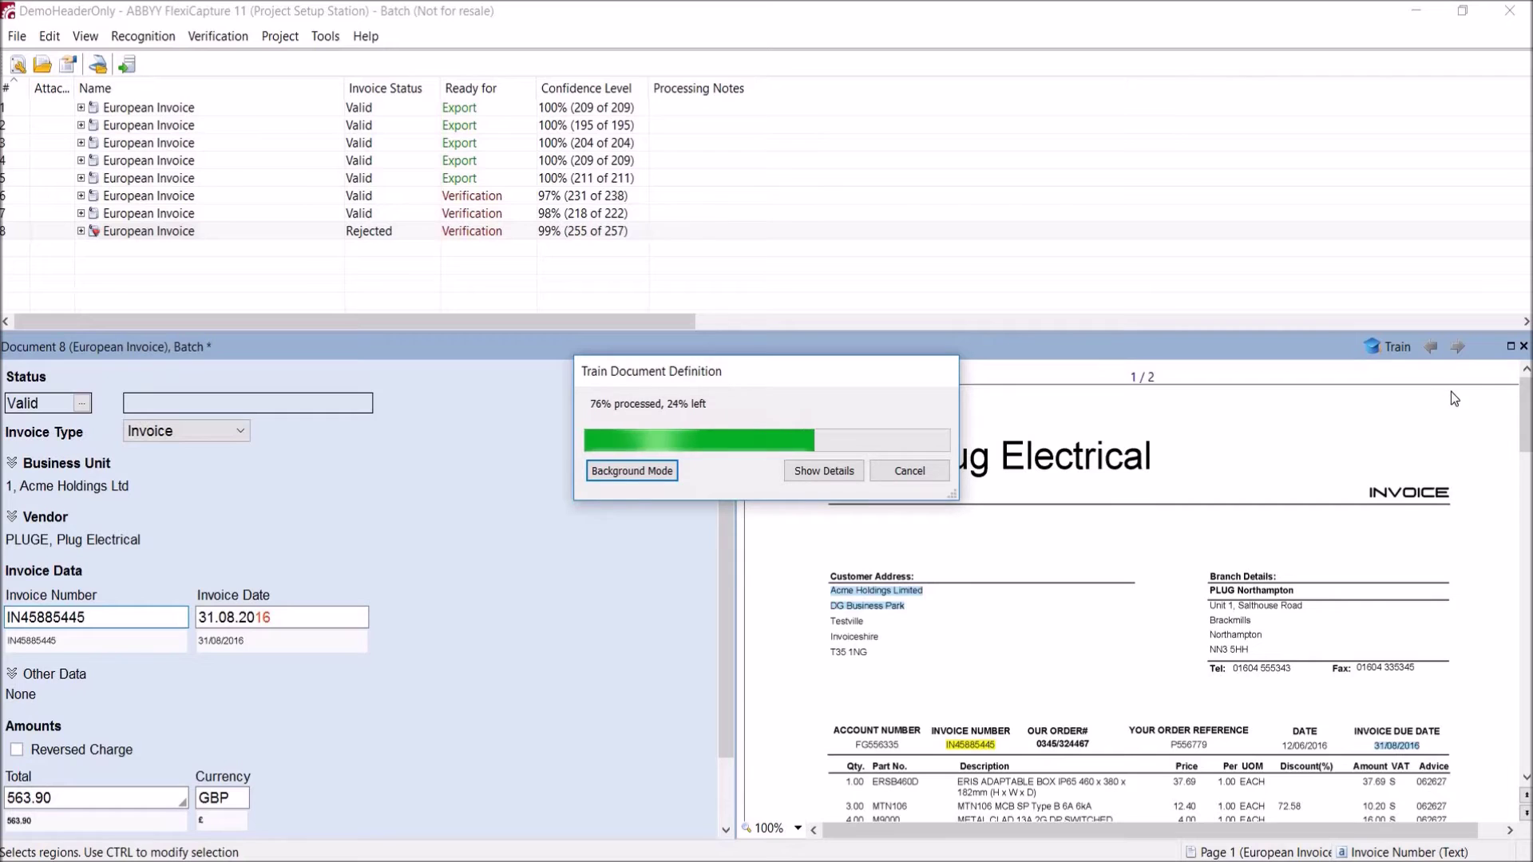
{"action": "left_click", "coordinate": [1524, 347]}
{"action": "left_click", "coordinate": [651, 491]}
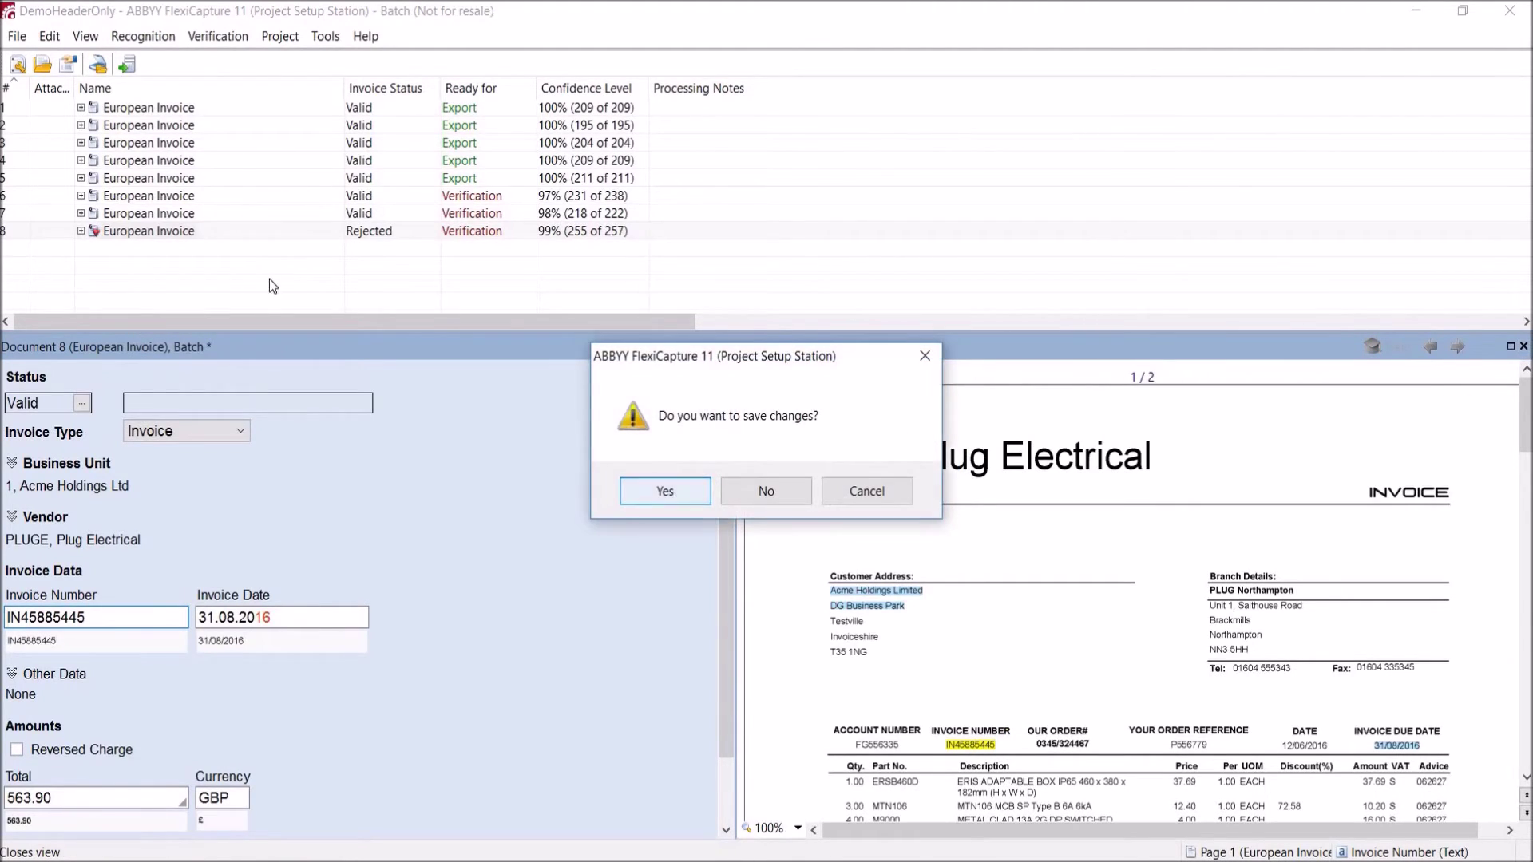
{"action": "right_click", "coordinate": [270, 299]}
{"action": "left_click", "coordinate": [319, 340]}
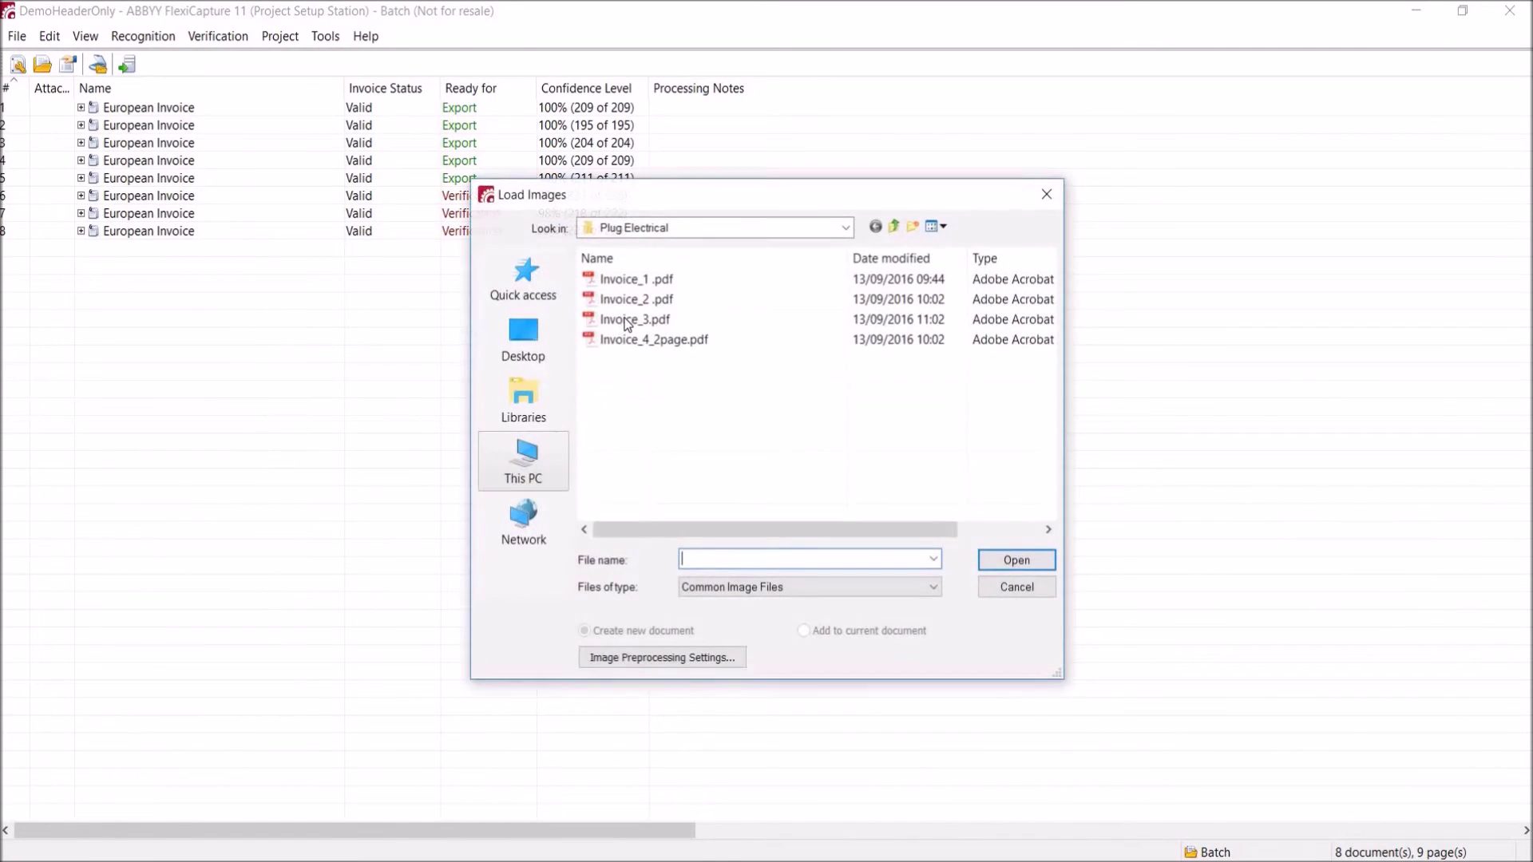
Step: Load Invoice_3.pdf and check that document 9's invoice number IN45885335 was captured
{"action": "left_click", "coordinate": [627, 320]}
{"action": "key", "text": "Return"}
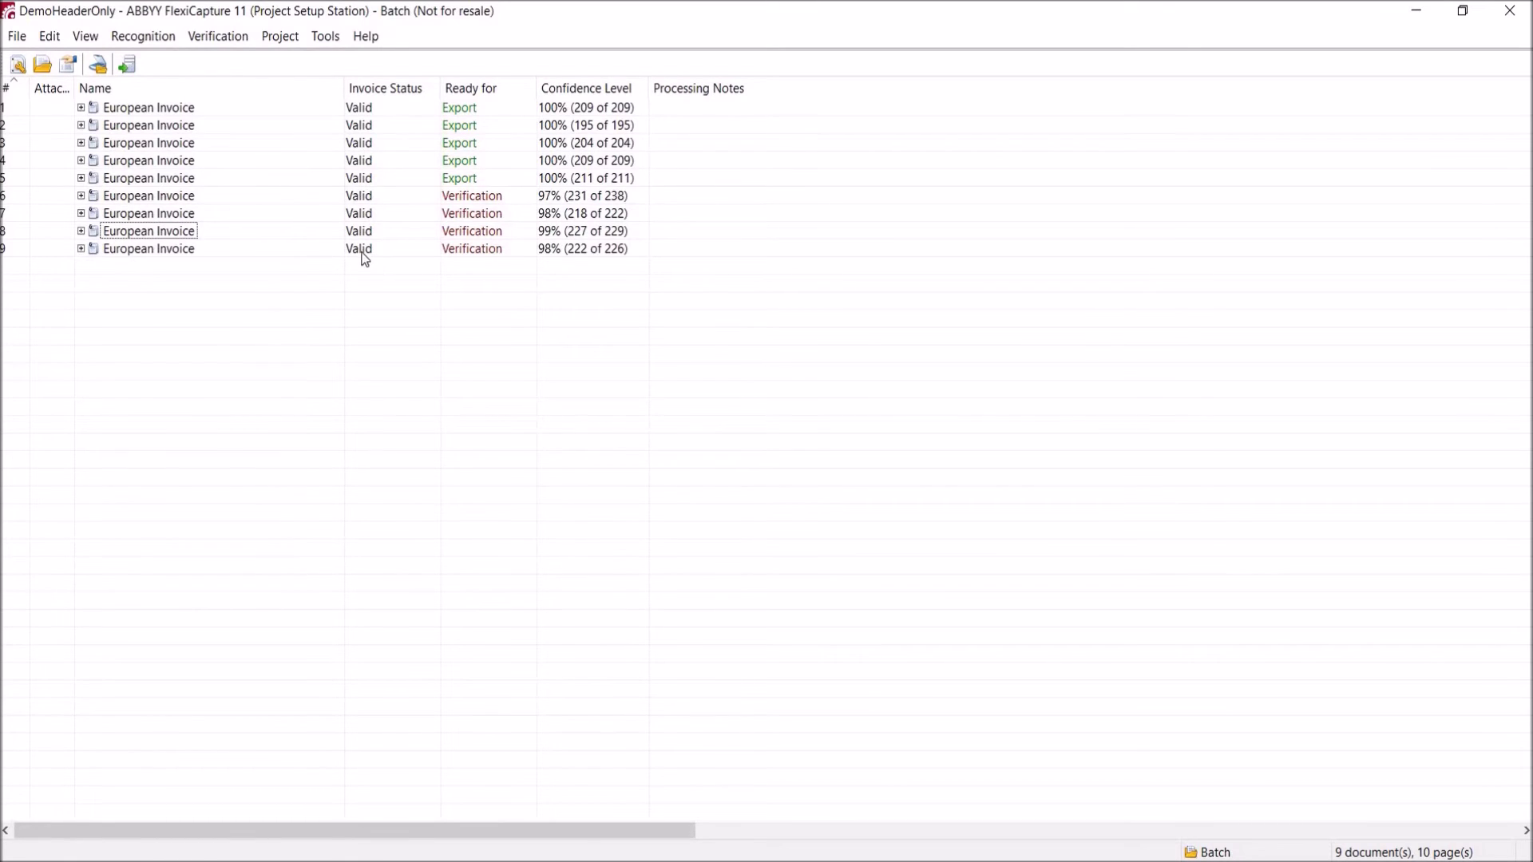
{"action": "double_click", "coordinate": [190, 251]}
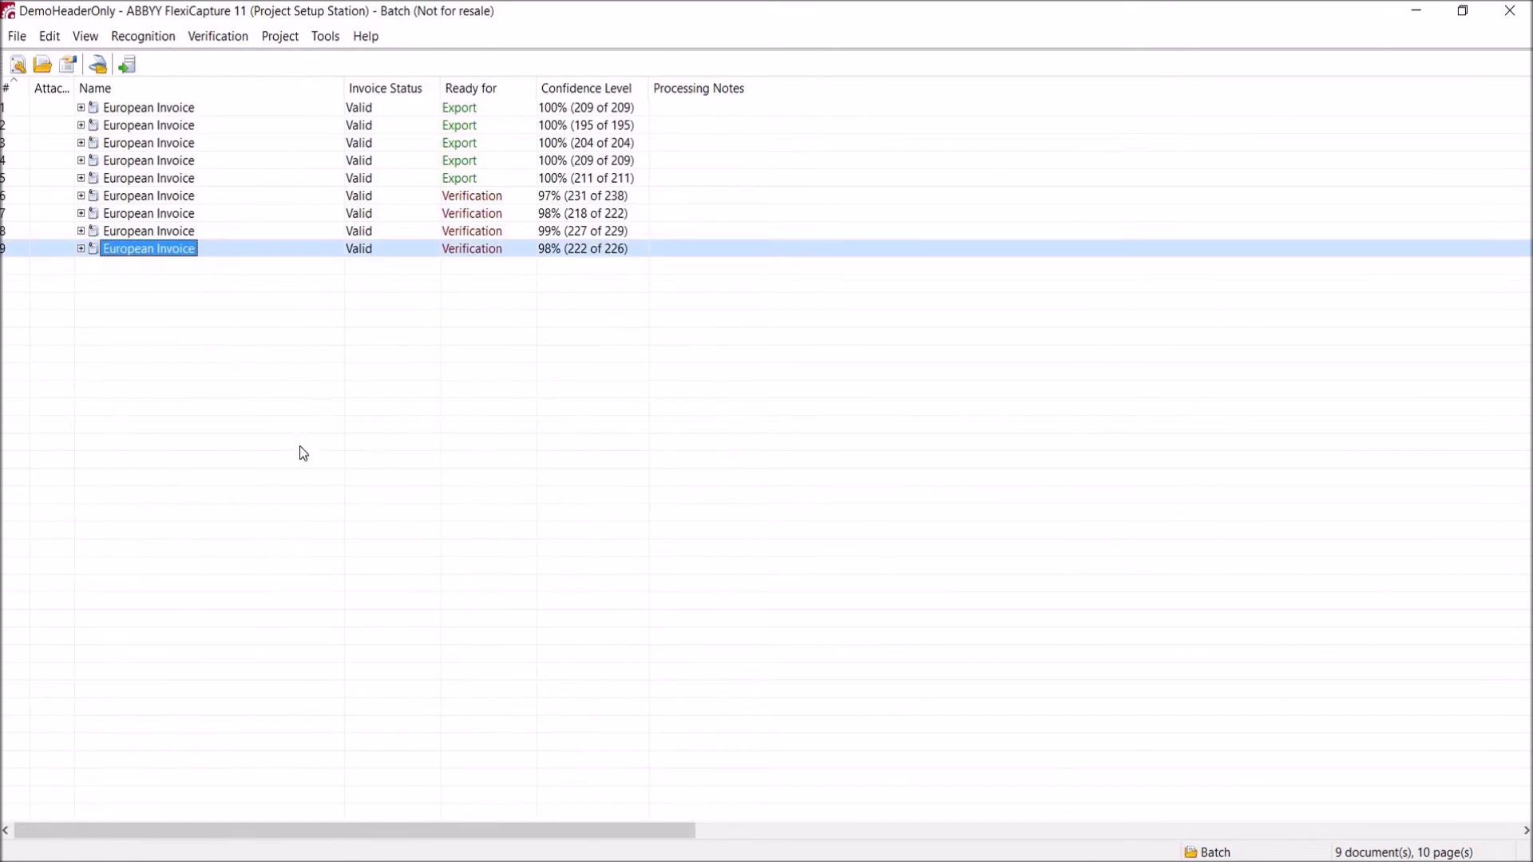
{"action": "left_click", "coordinate": [133, 612]}
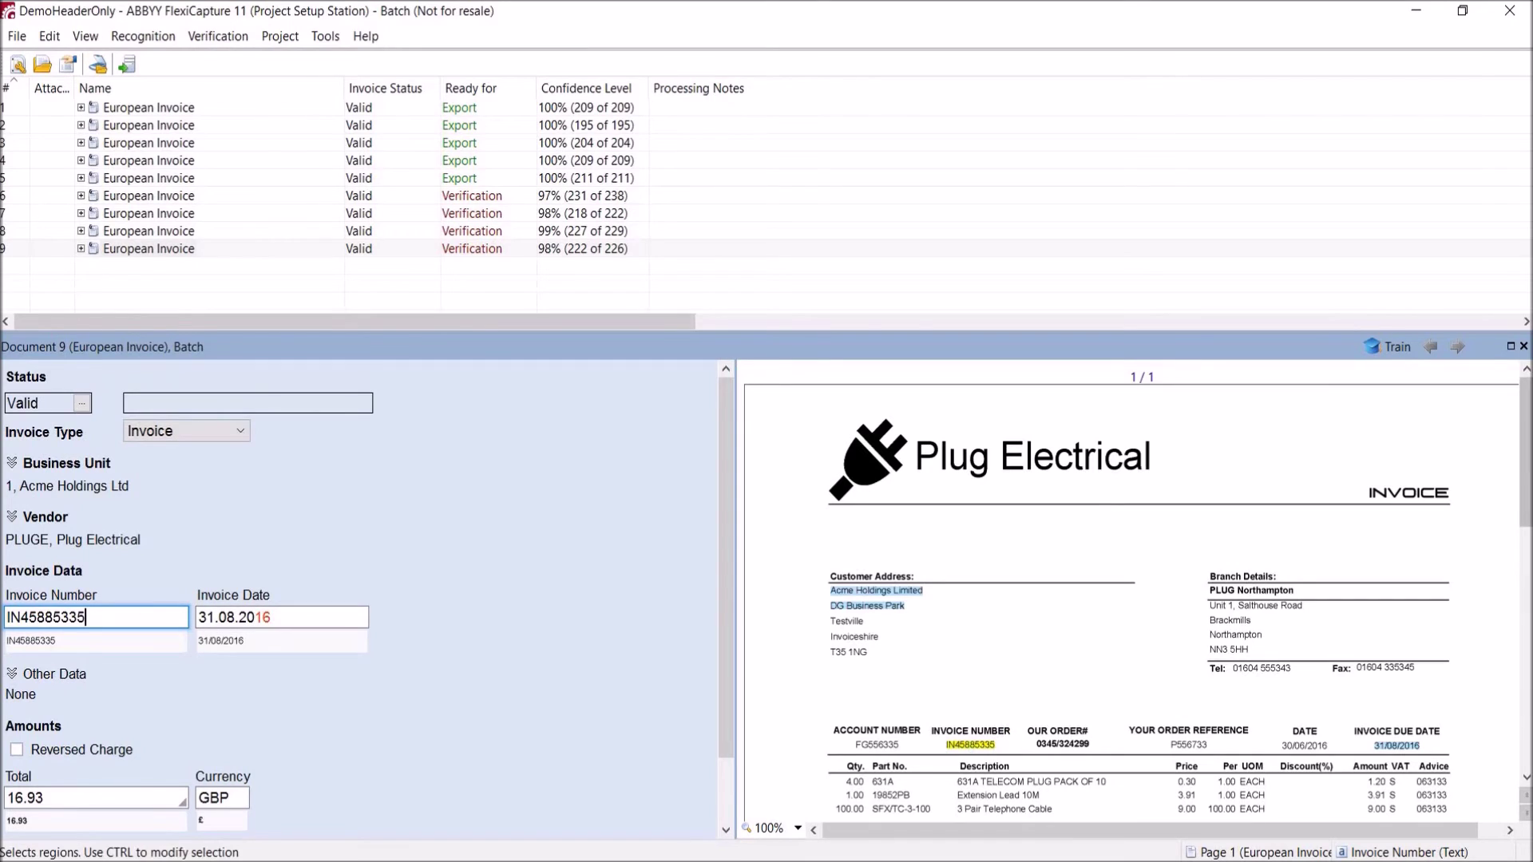
Step: Close document 9's verification view to return to the batch list
{"action": "left_click", "coordinate": [1524, 346]}
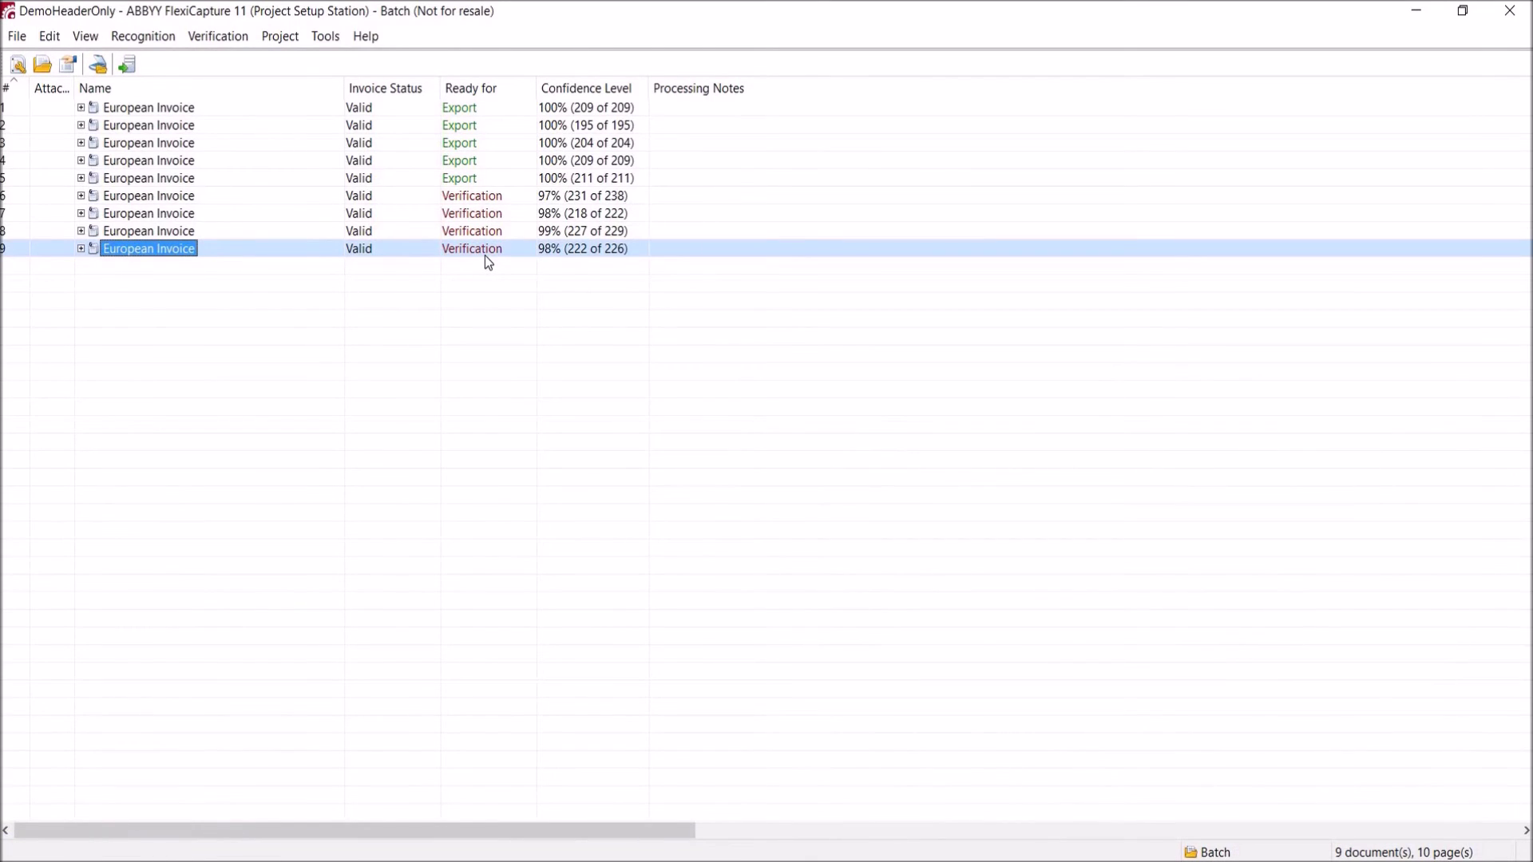